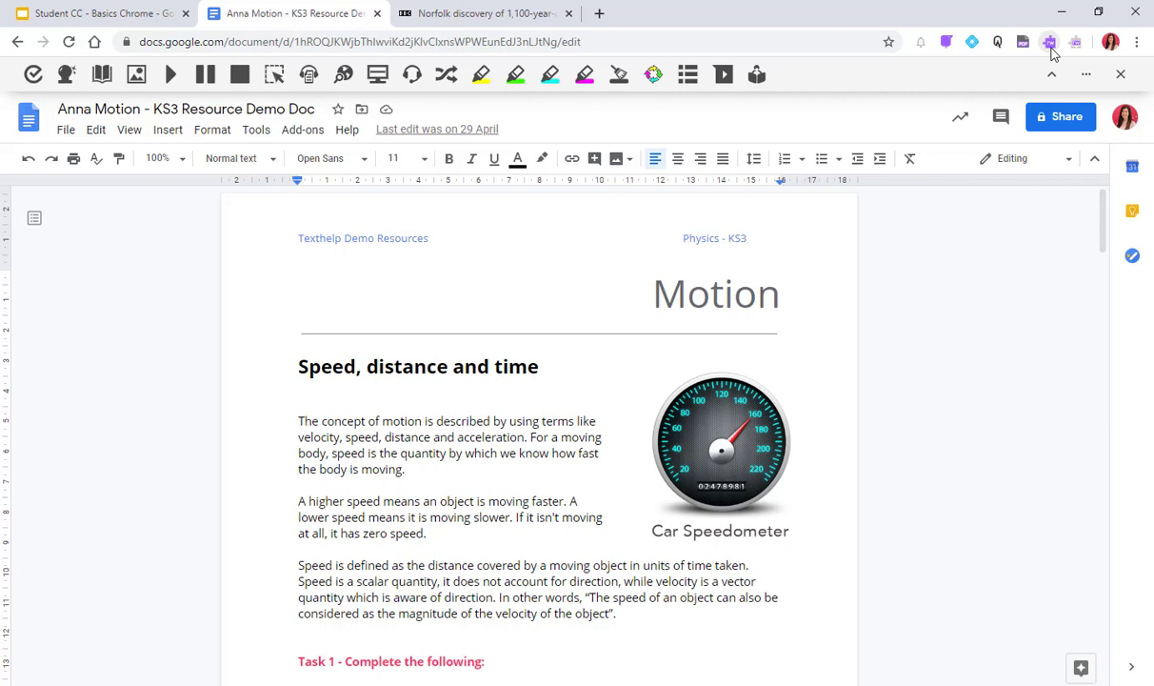
left_click(1051, 45)
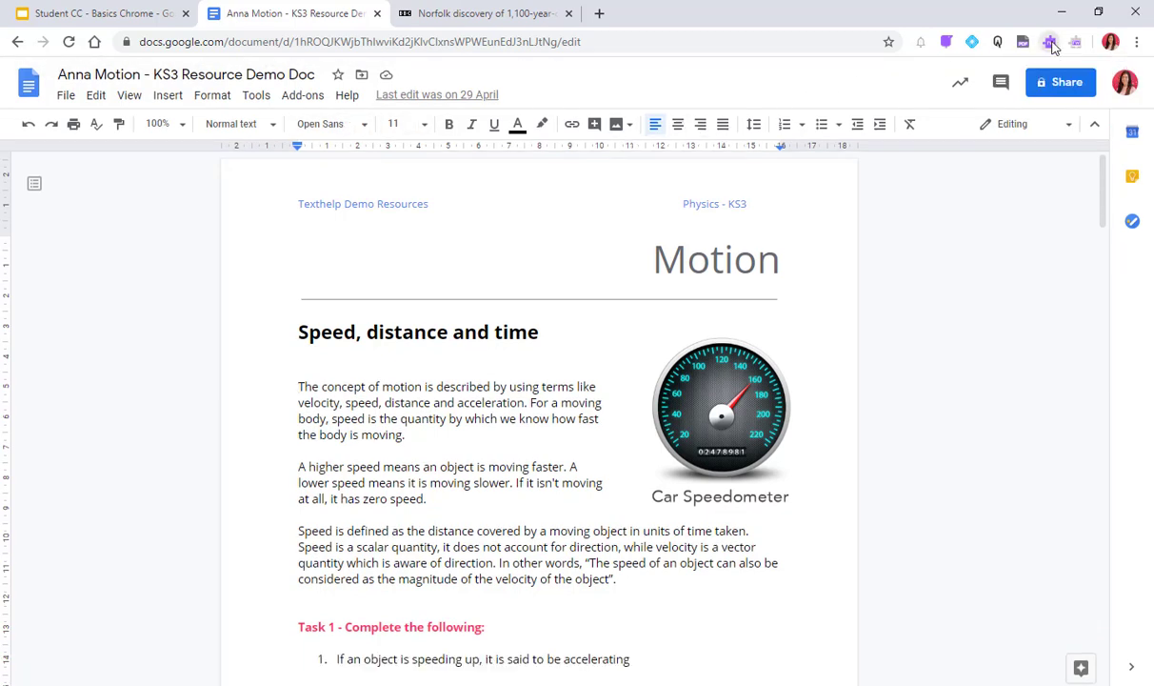
left_click(1051, 43)
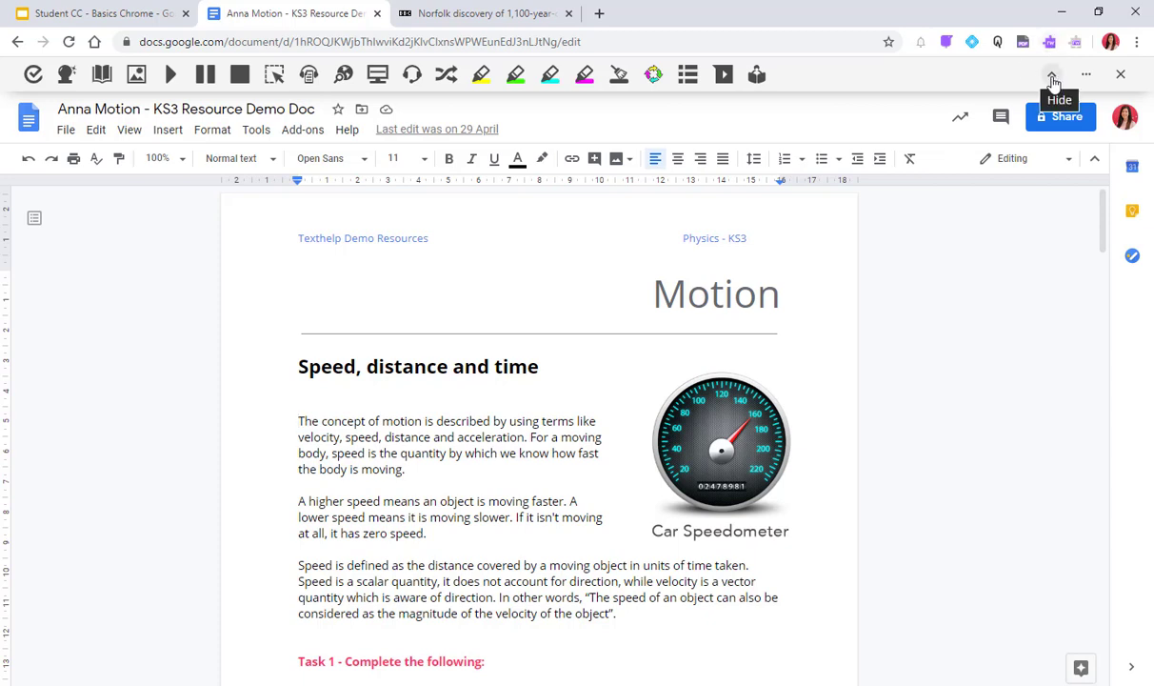
left_click(1052, 78)
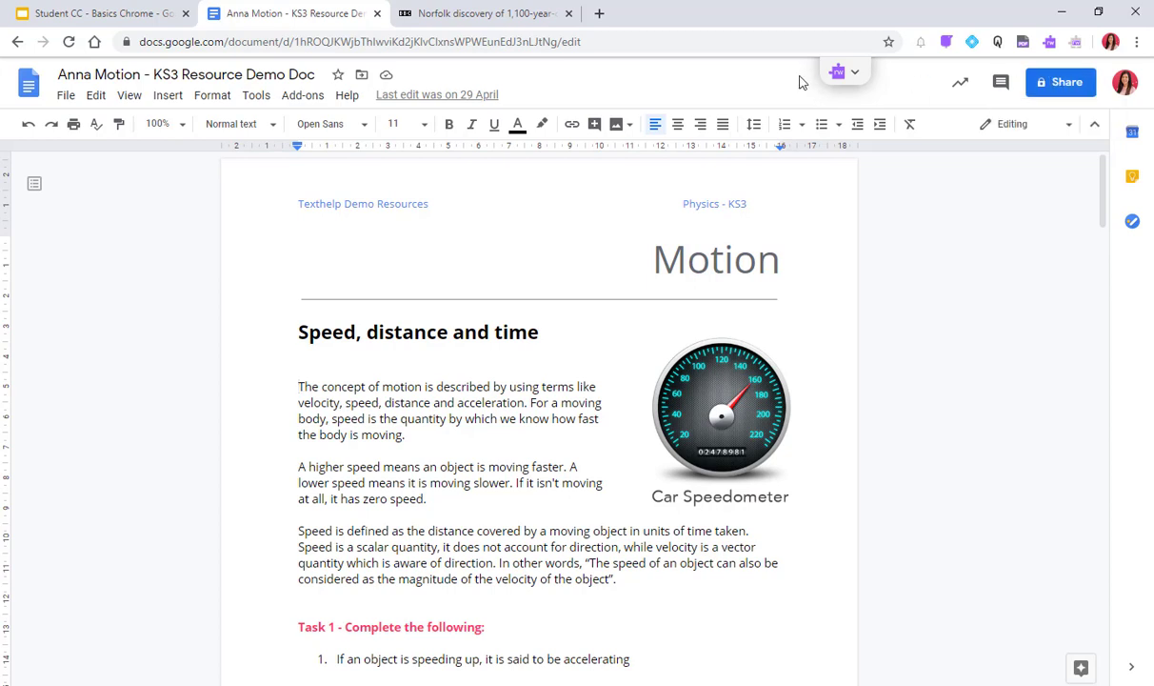
left_click(860, 76)
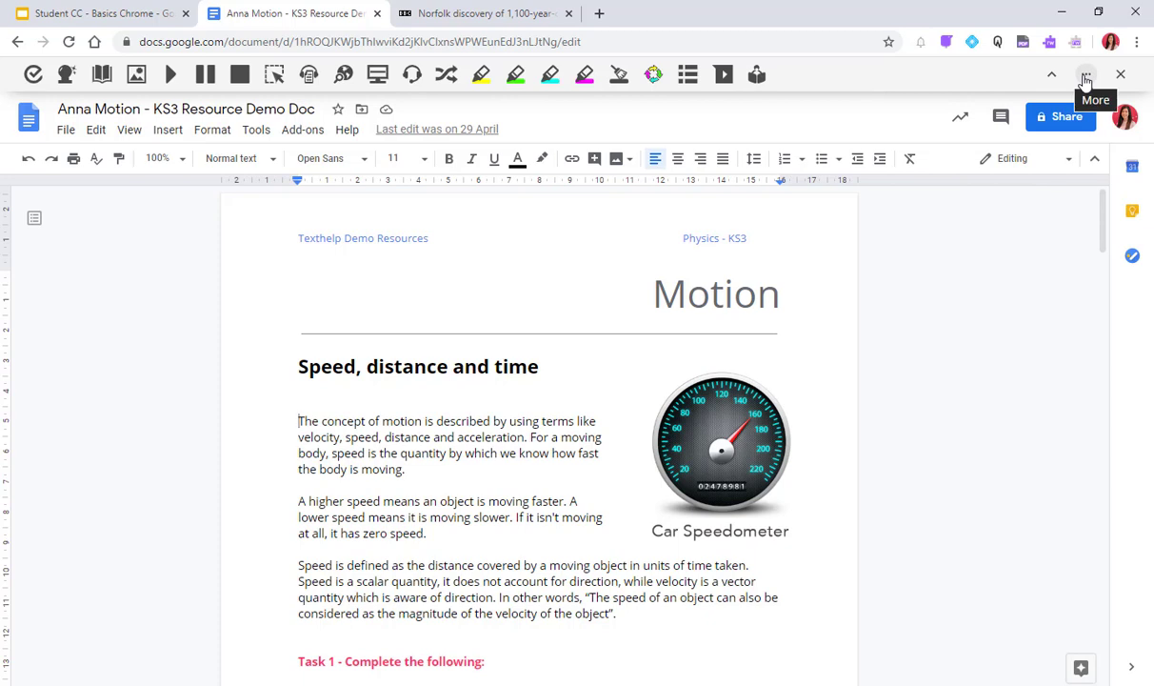
left_click(1087, 76)
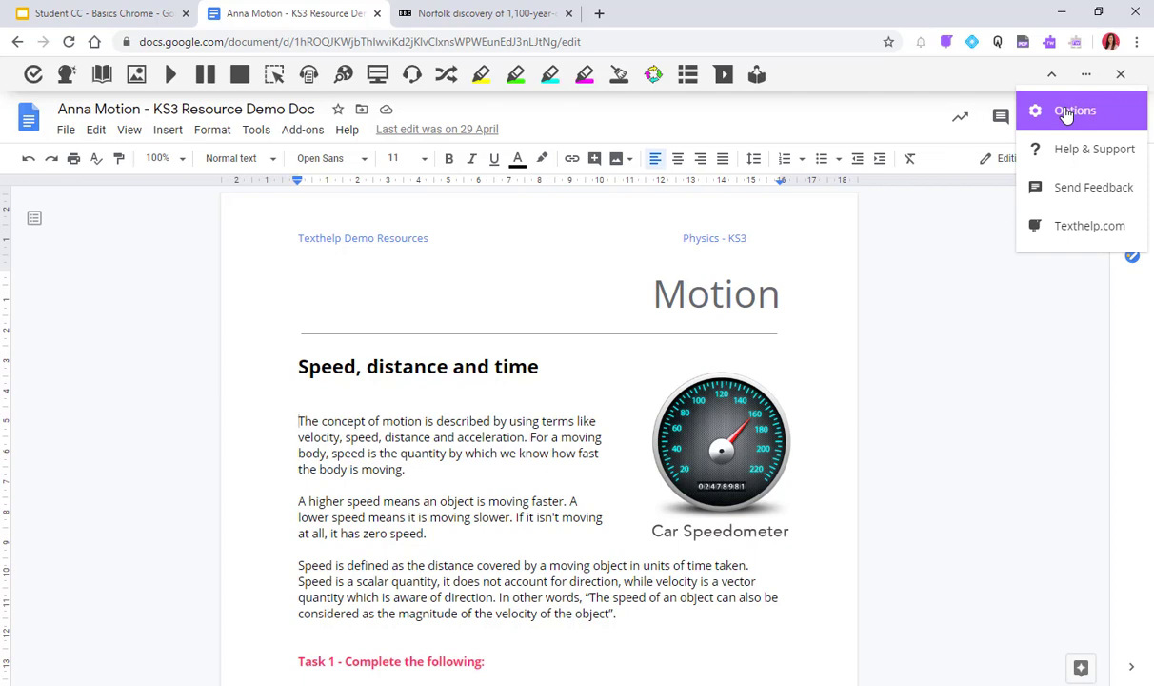
left_click(1068, 113)
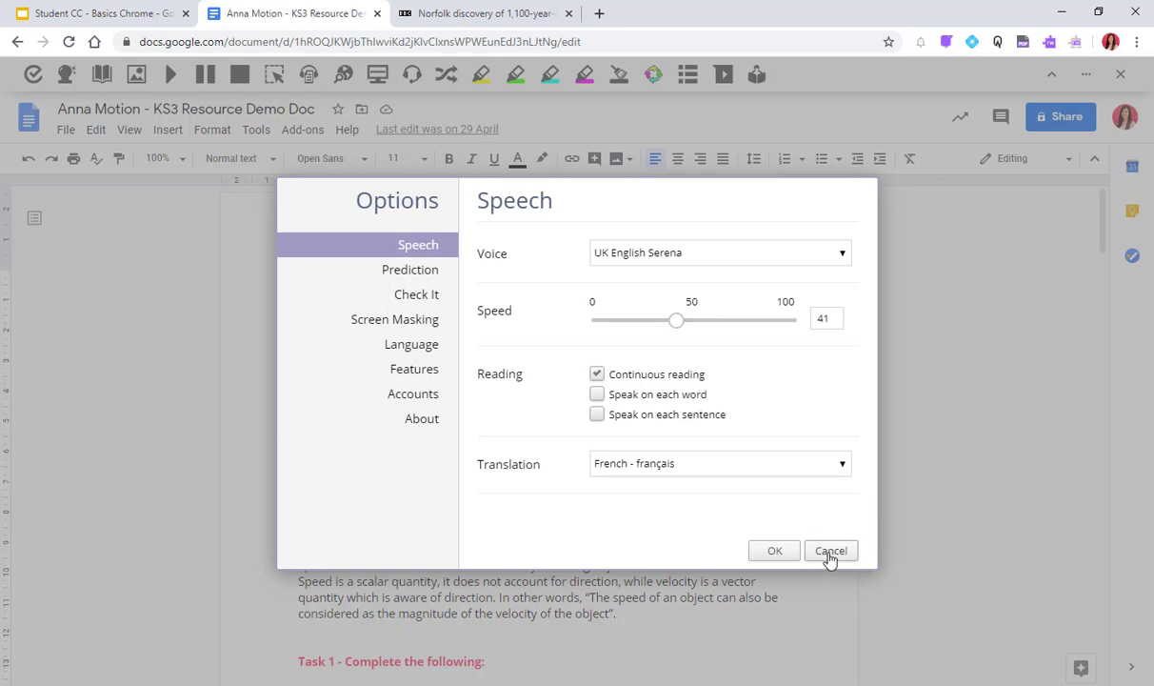
left_click(773, 552)
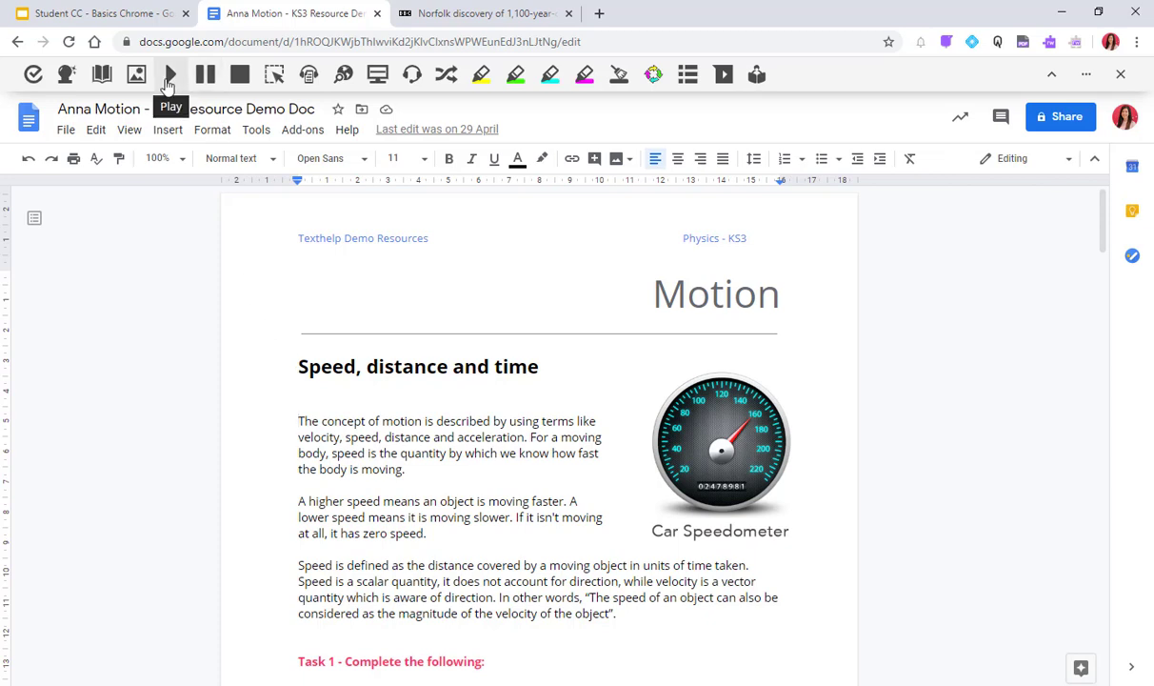
left_click(169, 76)
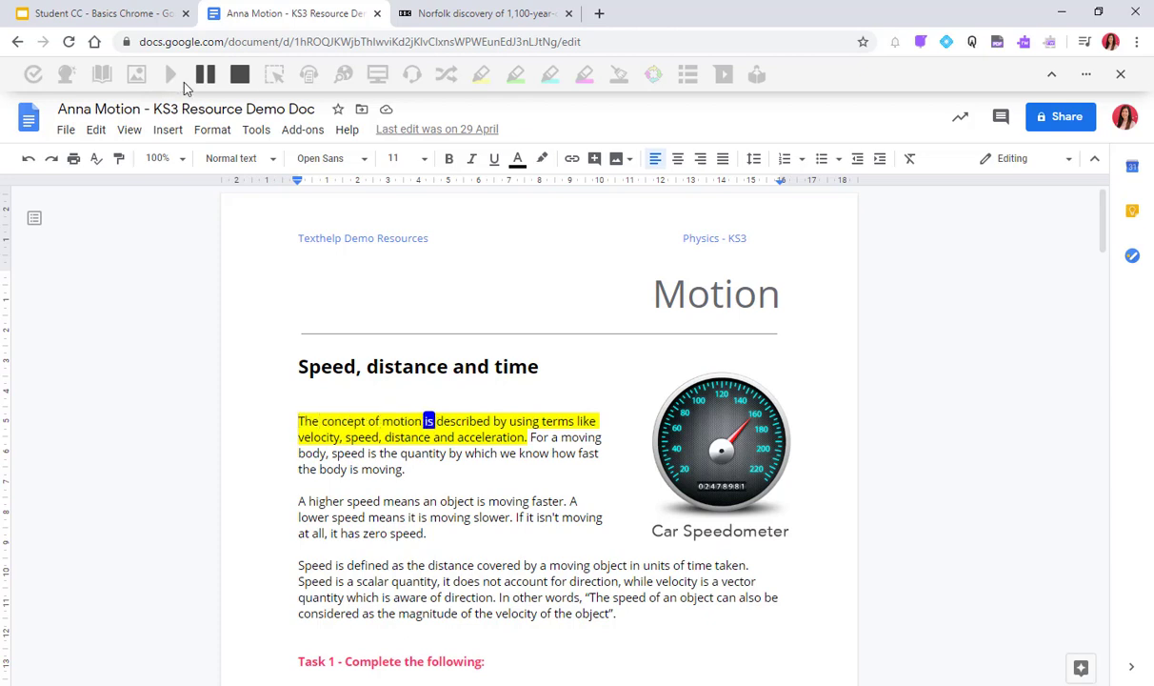
left_click(244, 83)
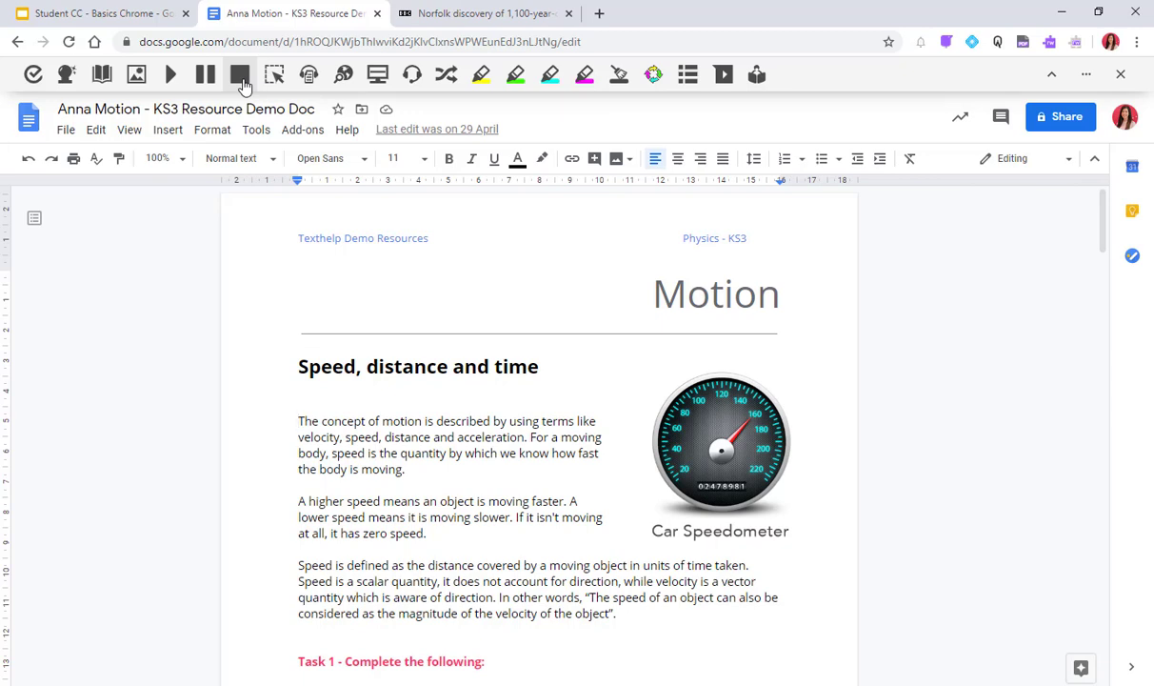
Set the Read&Write speech speed to 40, keeping the UK English Serena voice and continuous reading on.
left_click(1087, 74)
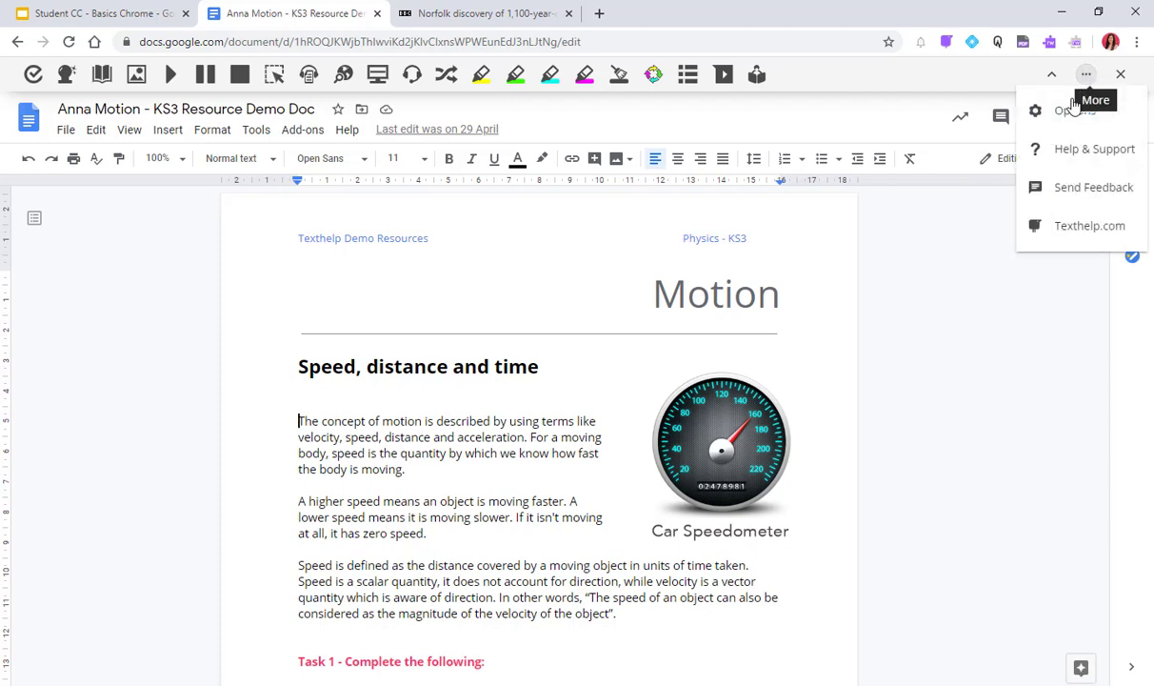
left_click(1071, 110)
left_click(762, 252)
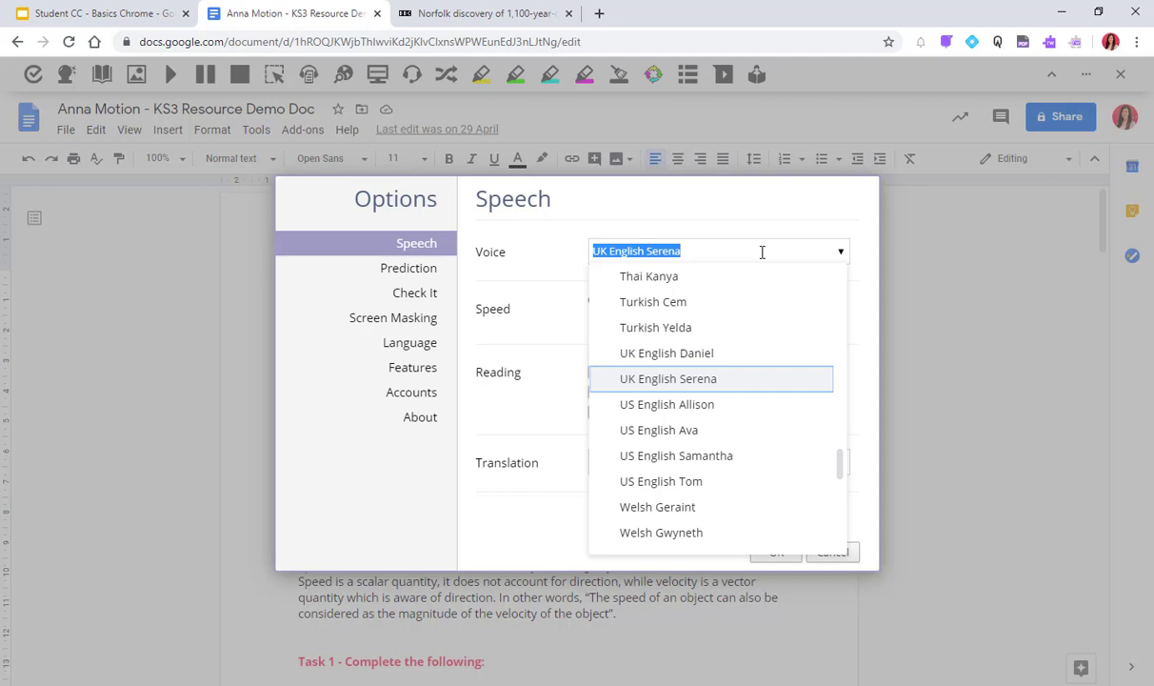
left_click(600, 257)
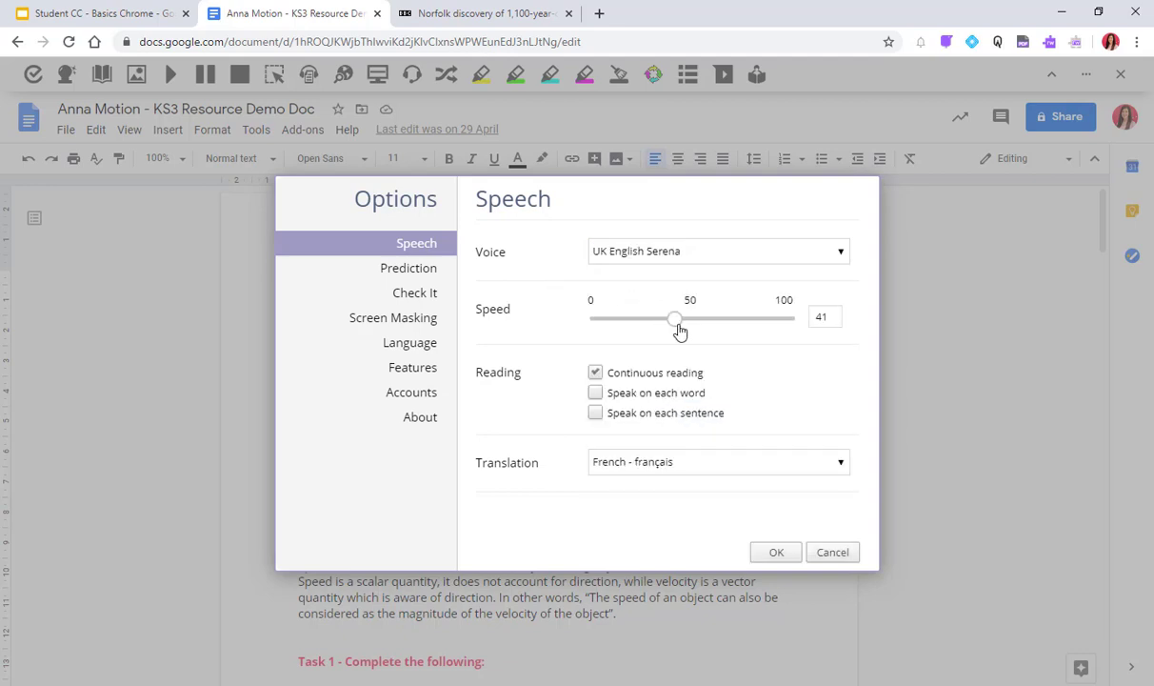
mouse_move(680, 331)
left_mouse_down()
mouse_move(650, 330)
mouse_move(742, 329)
mouse_move(655, 325)
mouse_move(677, 327)
left_mouse_up()
left_click(597, 380)
left_click(596, 373)
left_click(779, 557)
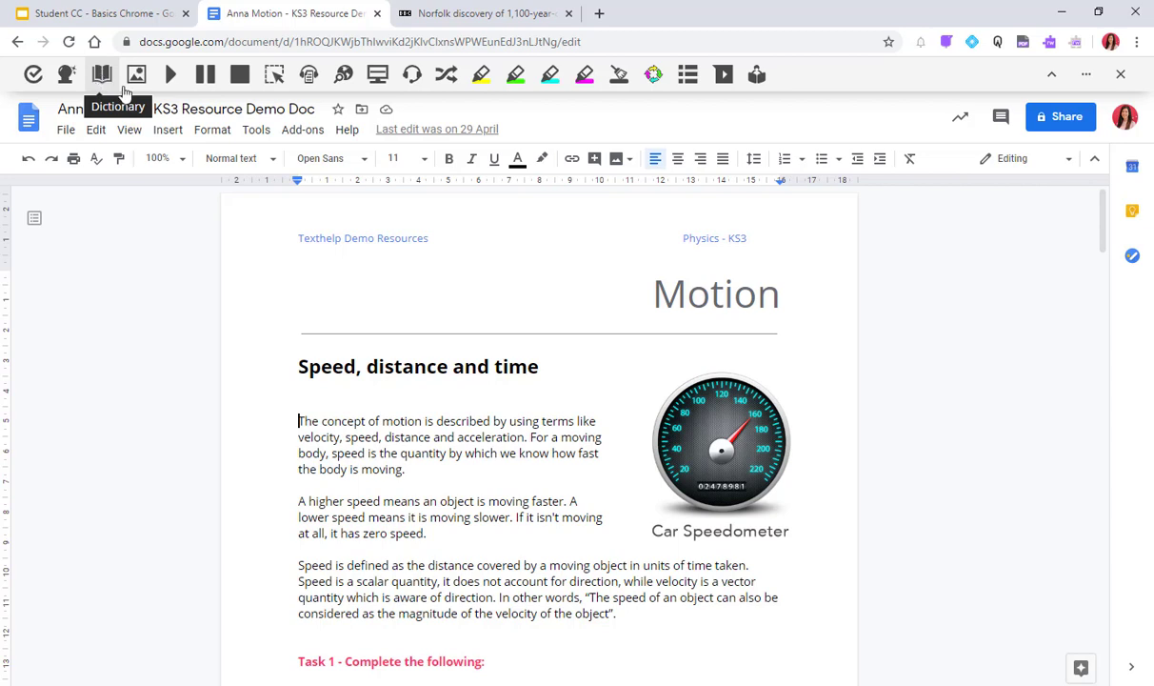
double_click(347, 420)
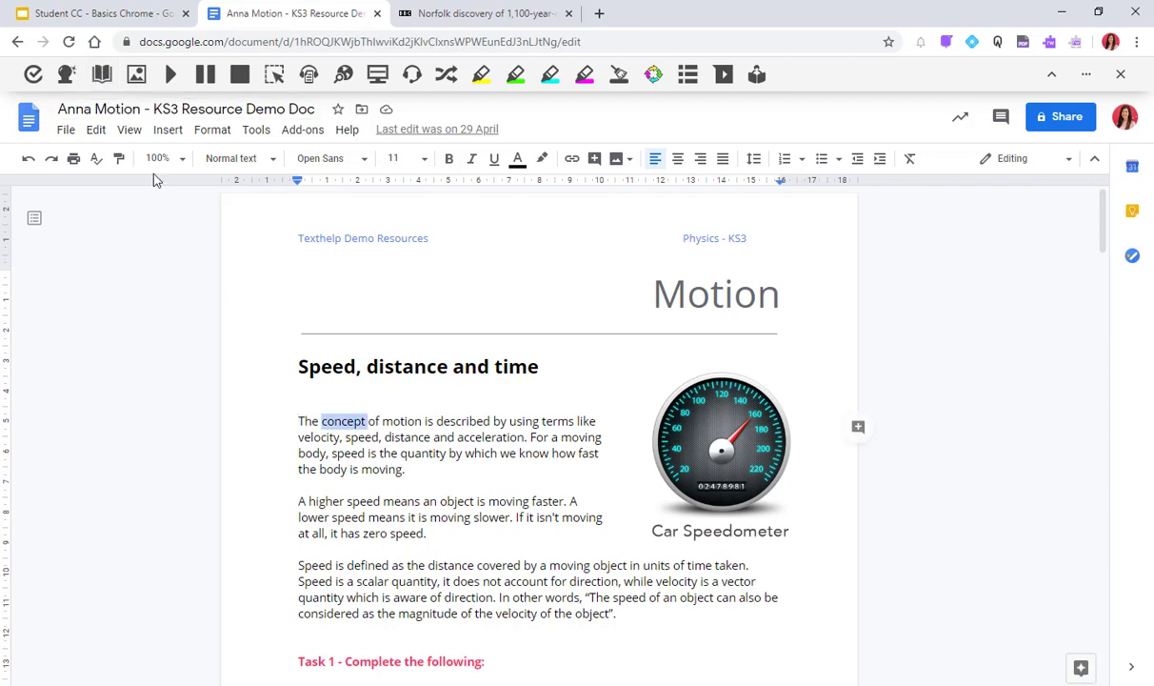
left_click(103, 74)
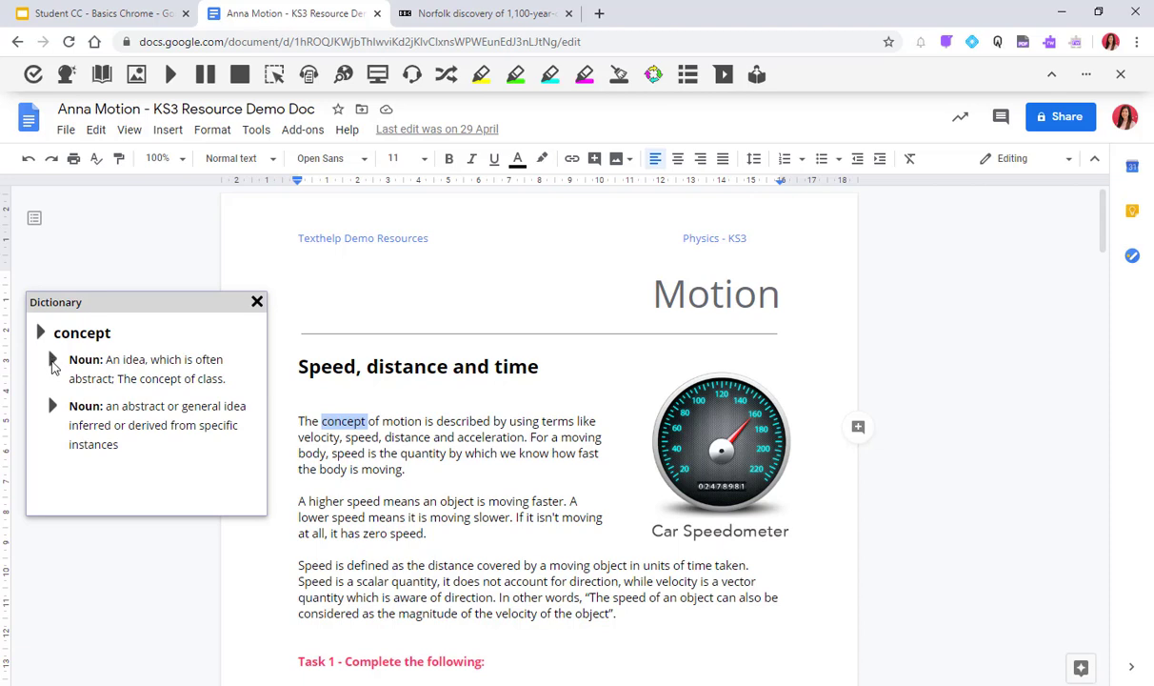
left_click(53, 362)
double_click(319, 439)
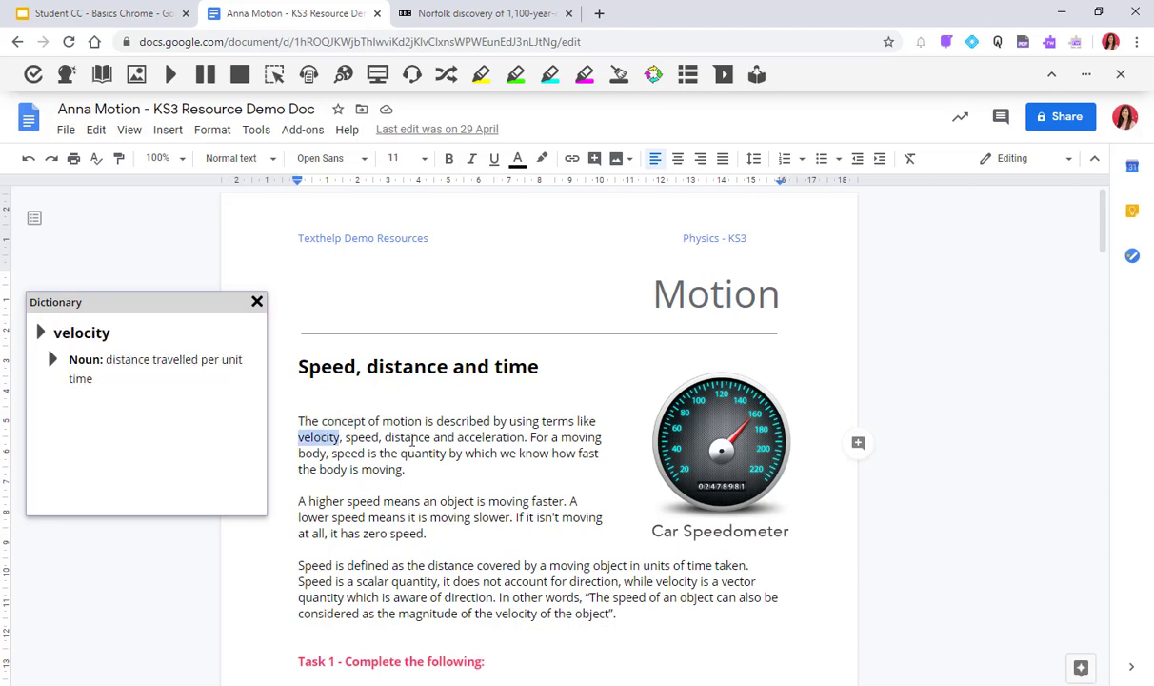
double_click(411, 438)
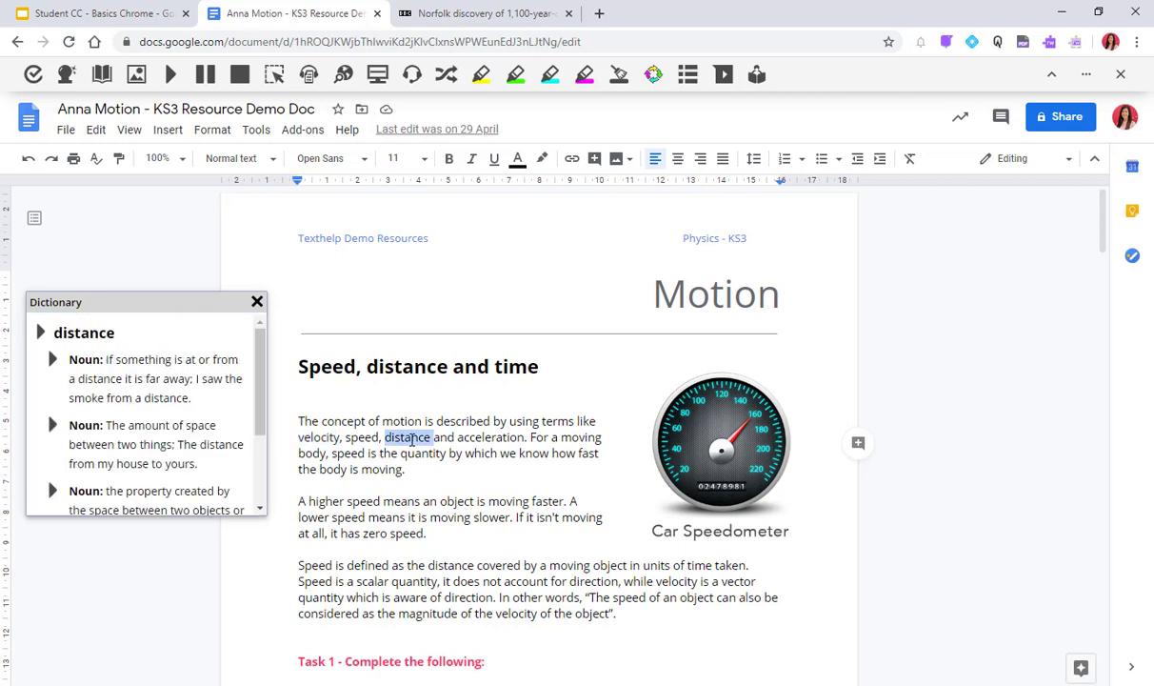
left_click(256, 301)
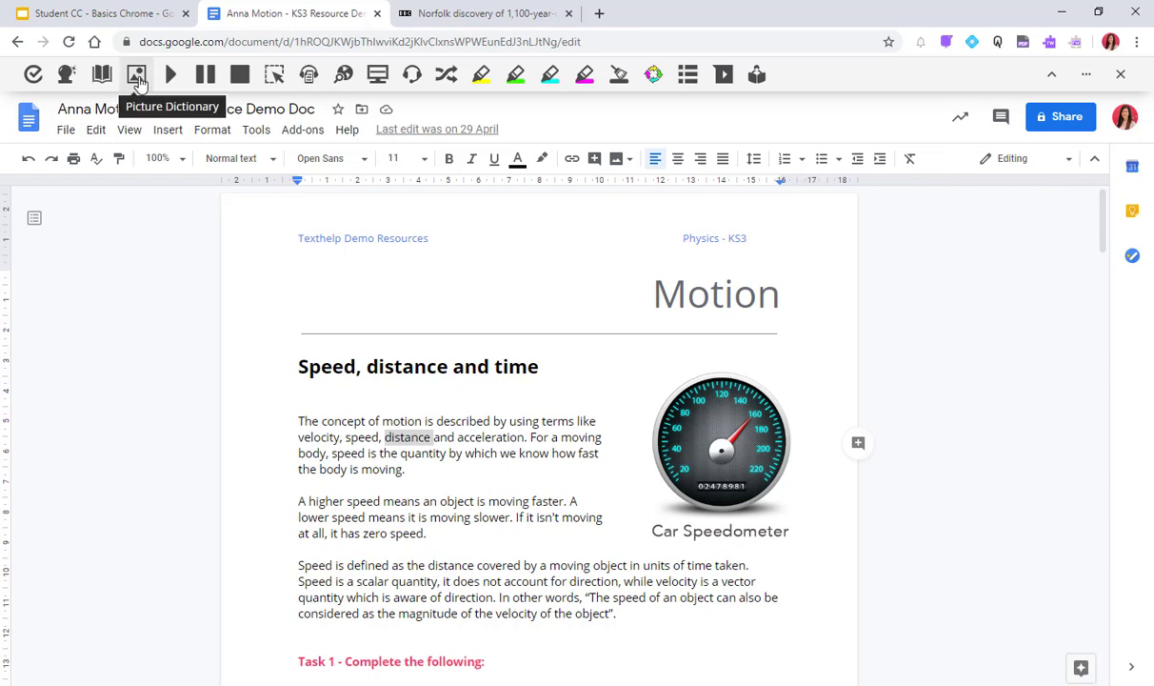
Look up Picture Dictionary images for concept, speed and distance, and insert the distance picture beside 'distance'.
double_click(344, 422)
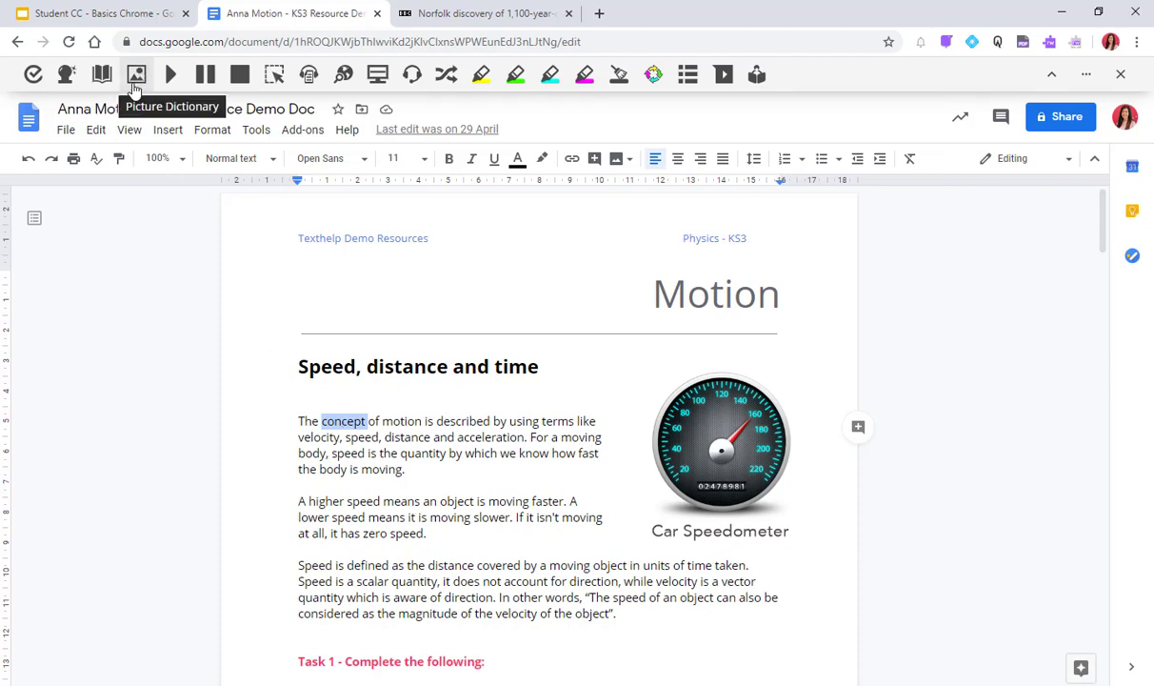
left_click(136, 75)
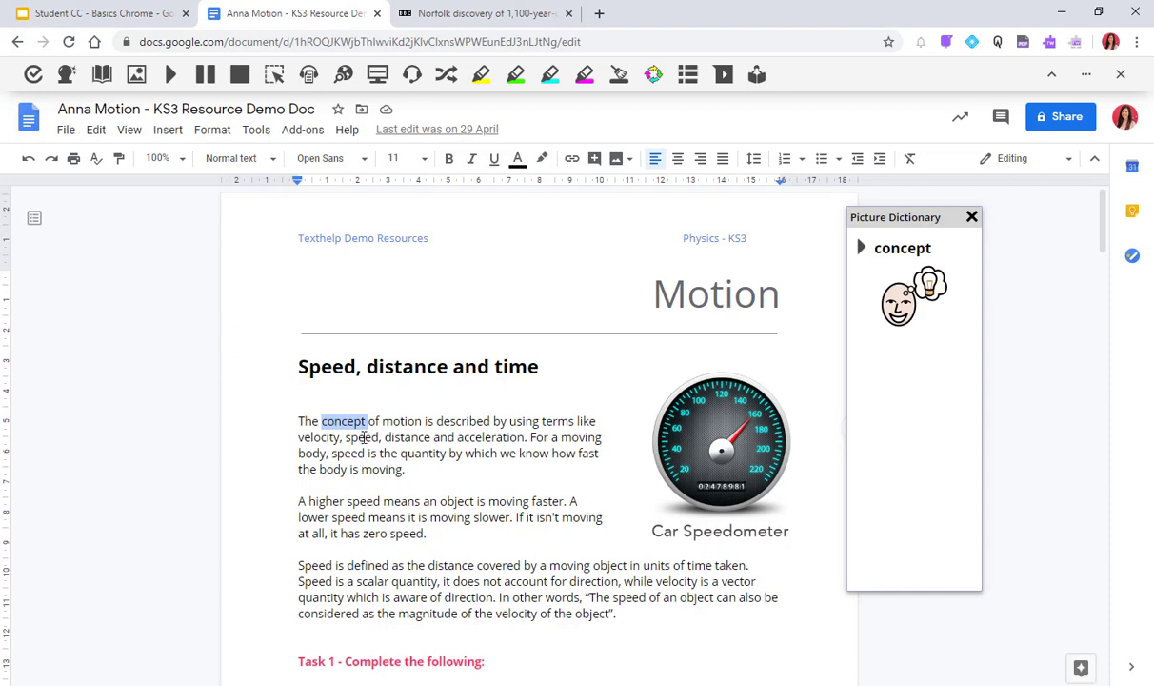
double_click(361, 437)
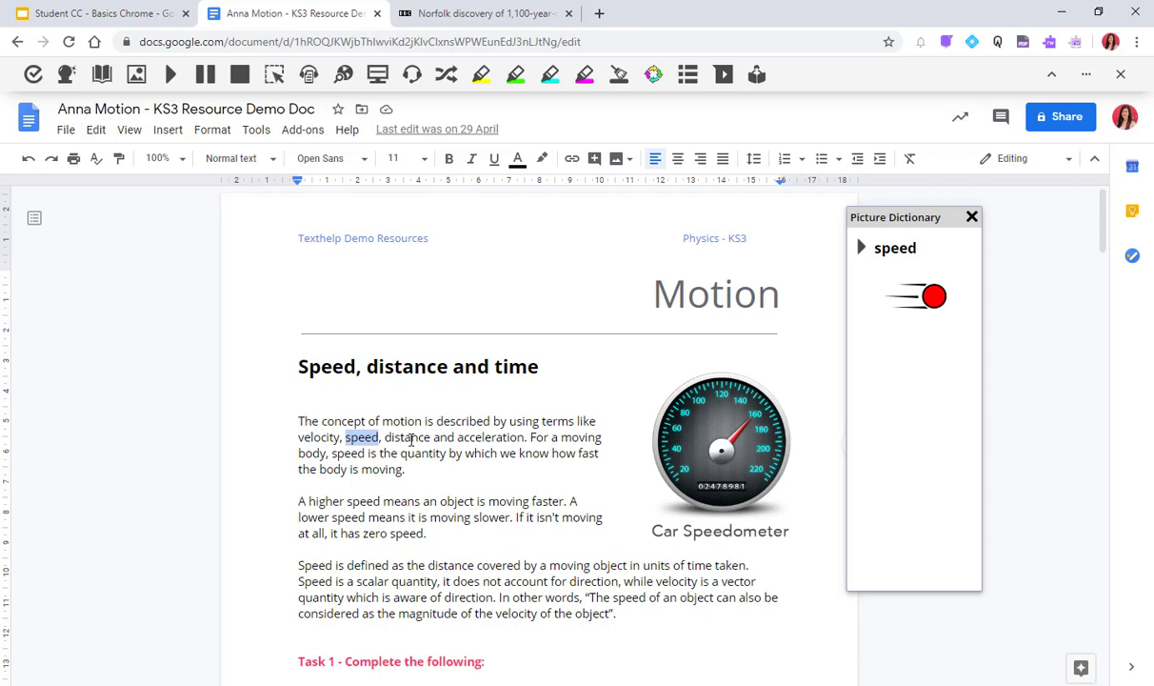
double_click(410, 437)
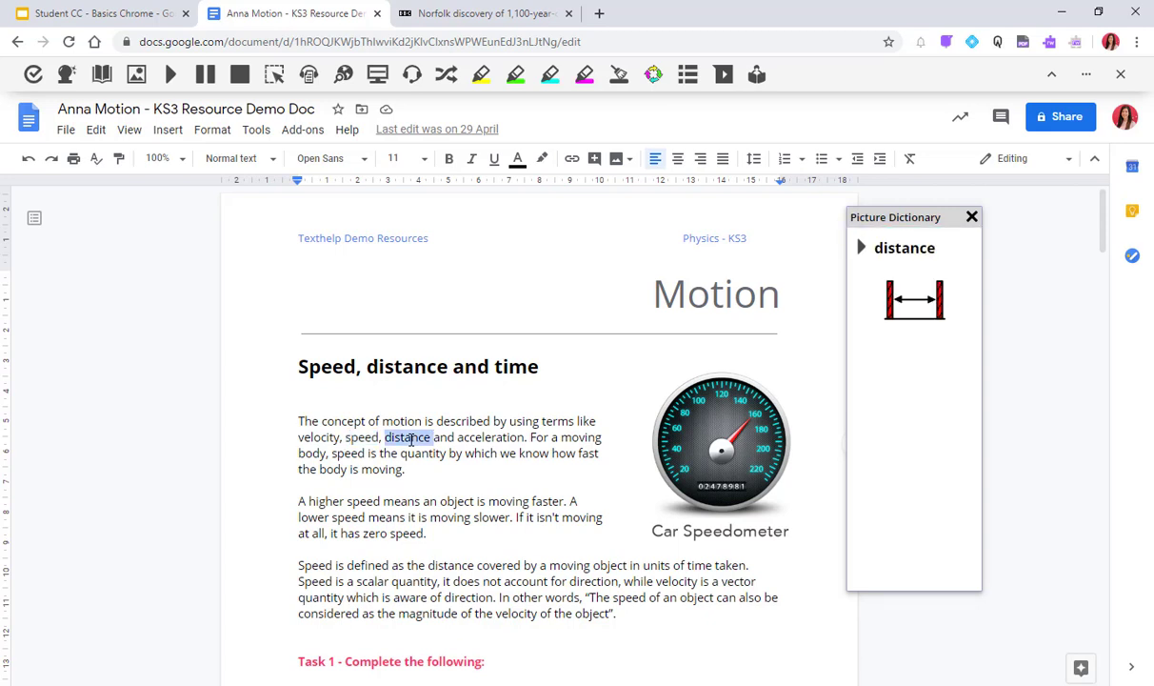
left_click_drag(905, 301, 438, 448)
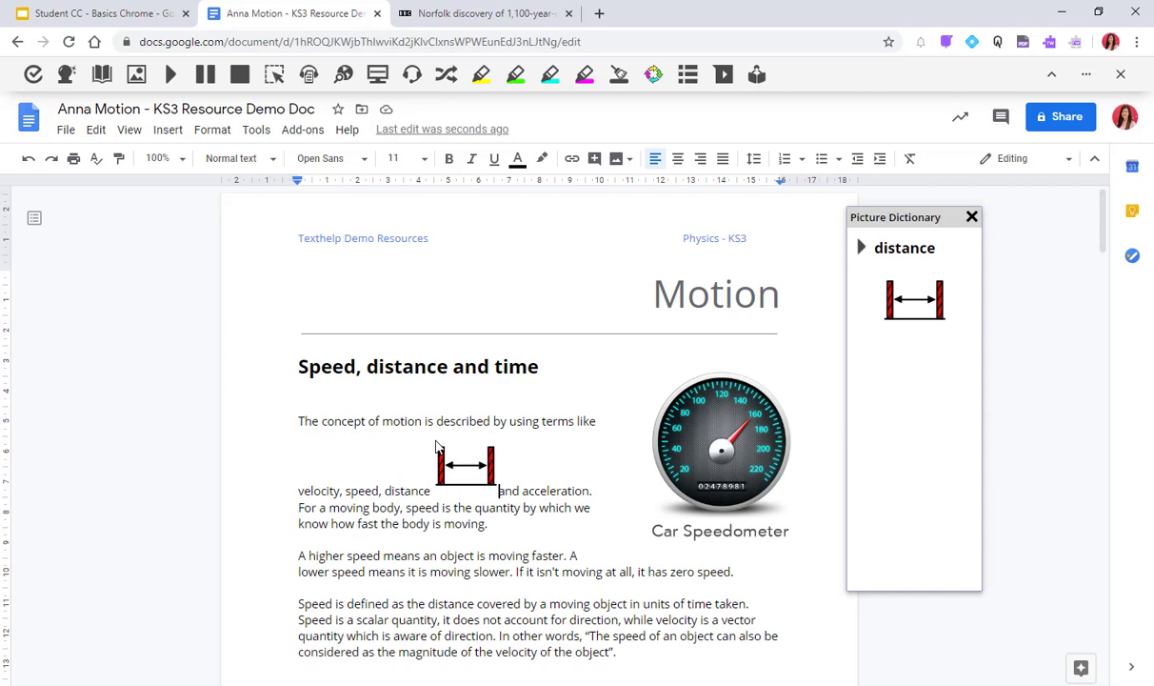
Delete the inserted distance picture and close the Picture Dictionary.
left_click(450, 454)
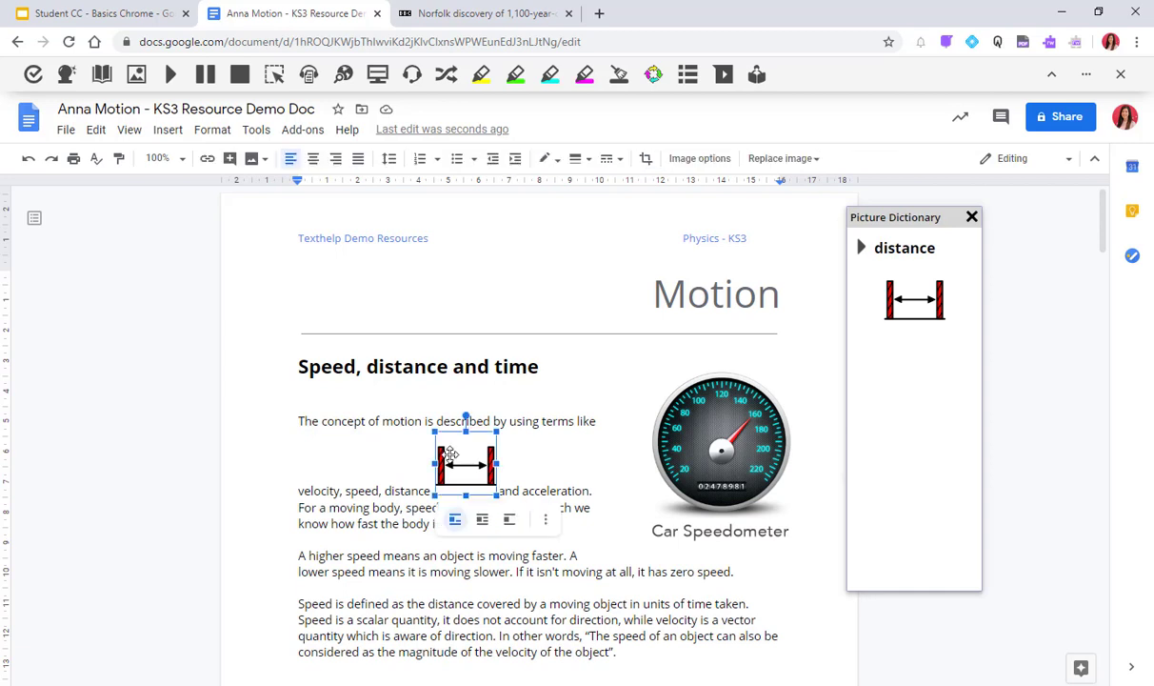
key("Delete")
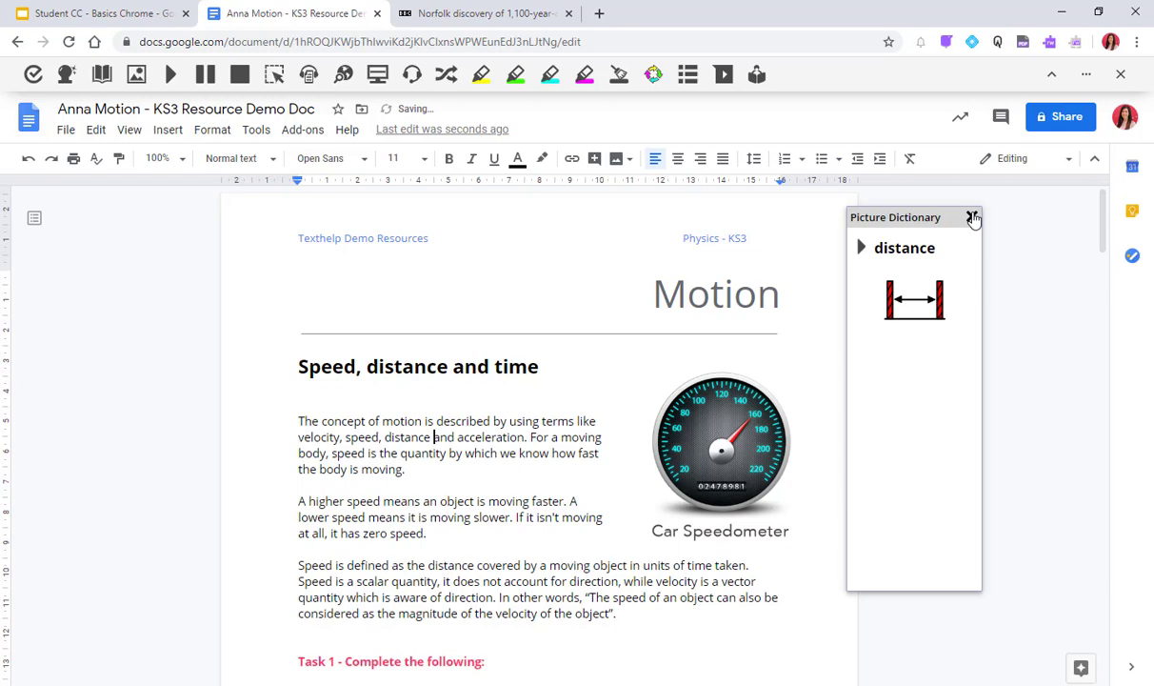
left_click(971, 217)
Finish Task 1 question 1 with 'accelerating' by typing 'accel' and picking the word prediction, then turn prediction off.
scroll(497, 400, "down", 5)
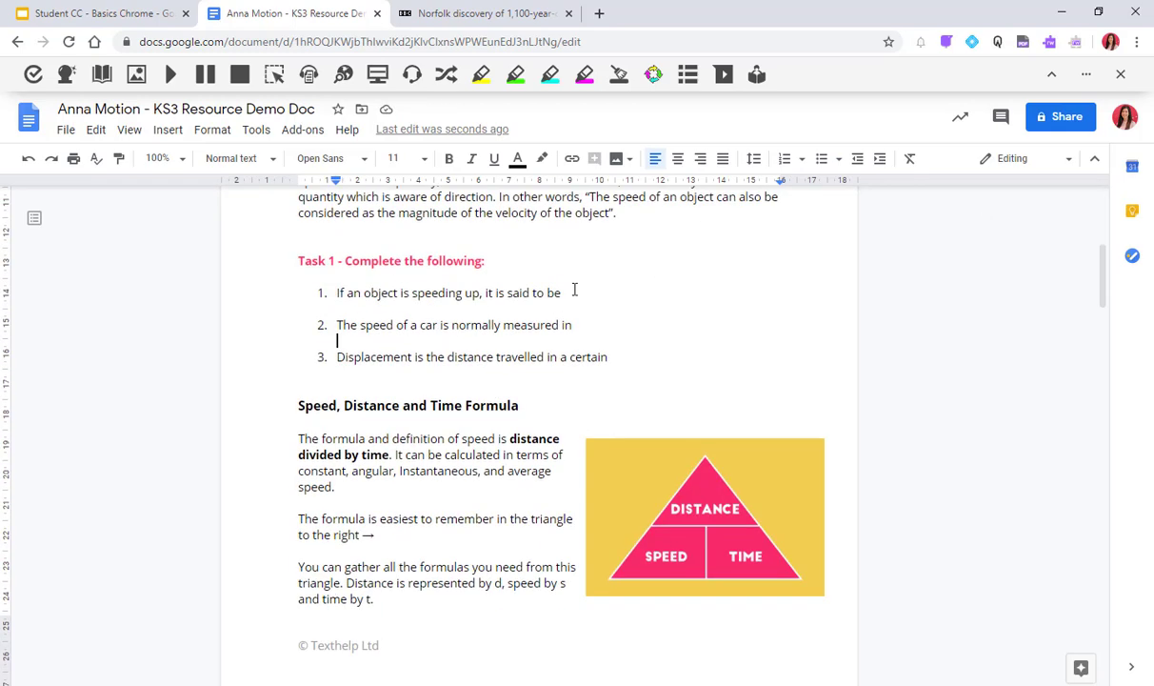
left_click(575, 292)
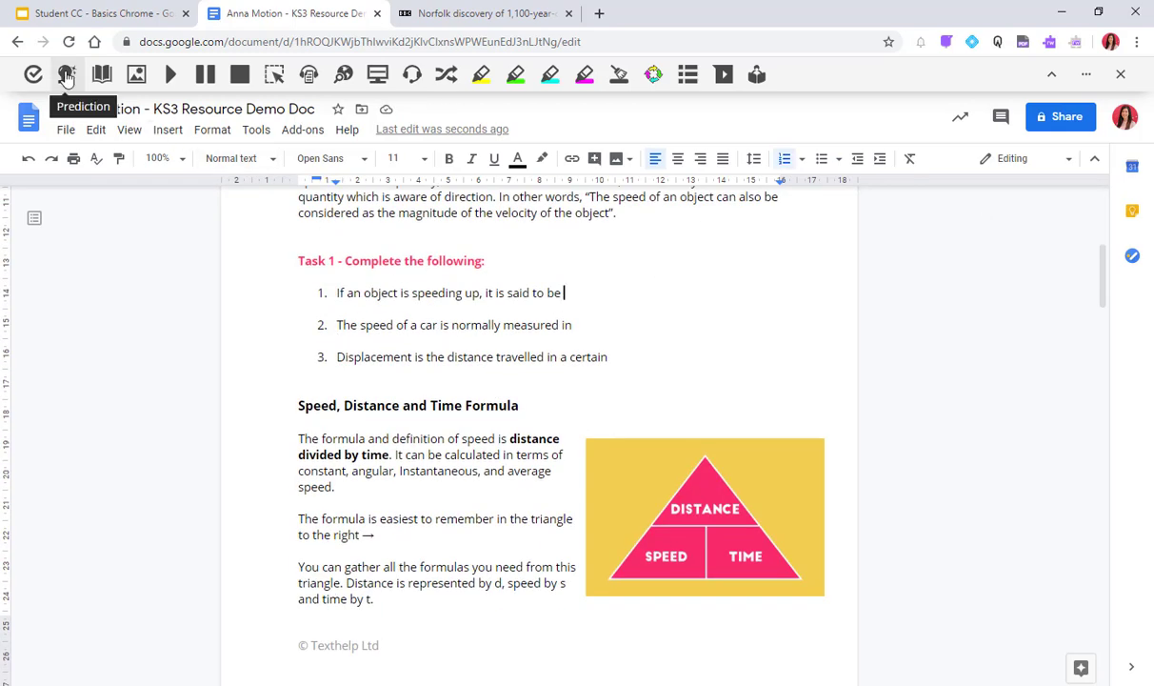
left_click(65, 76)
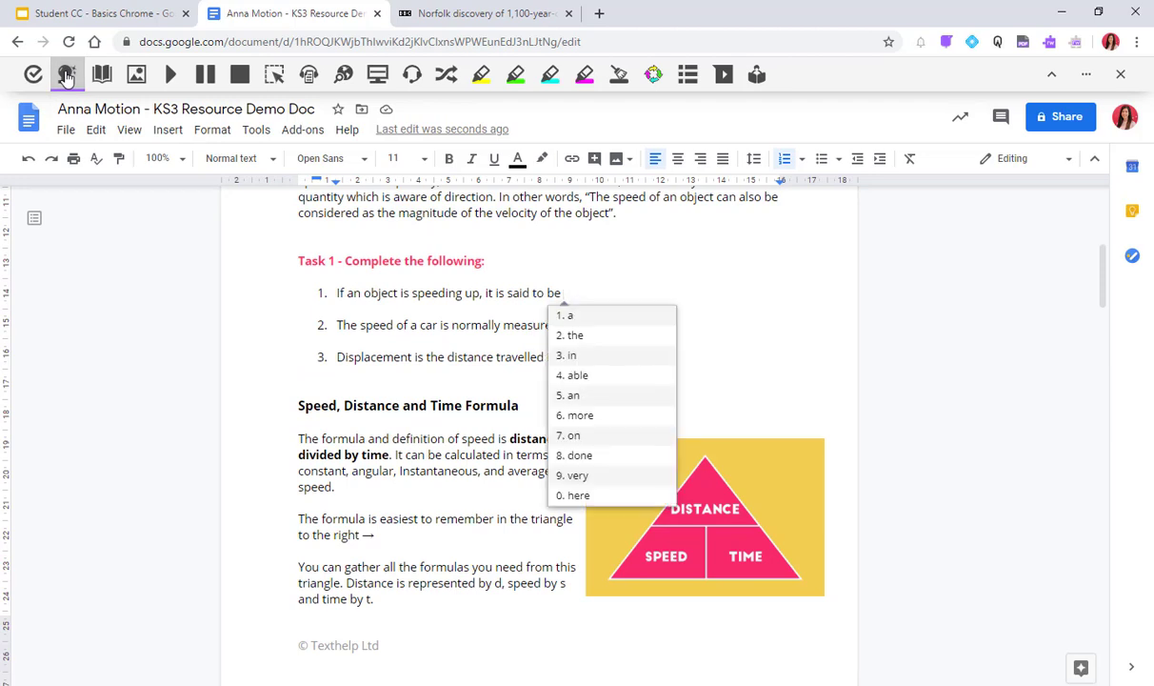
type("acce")
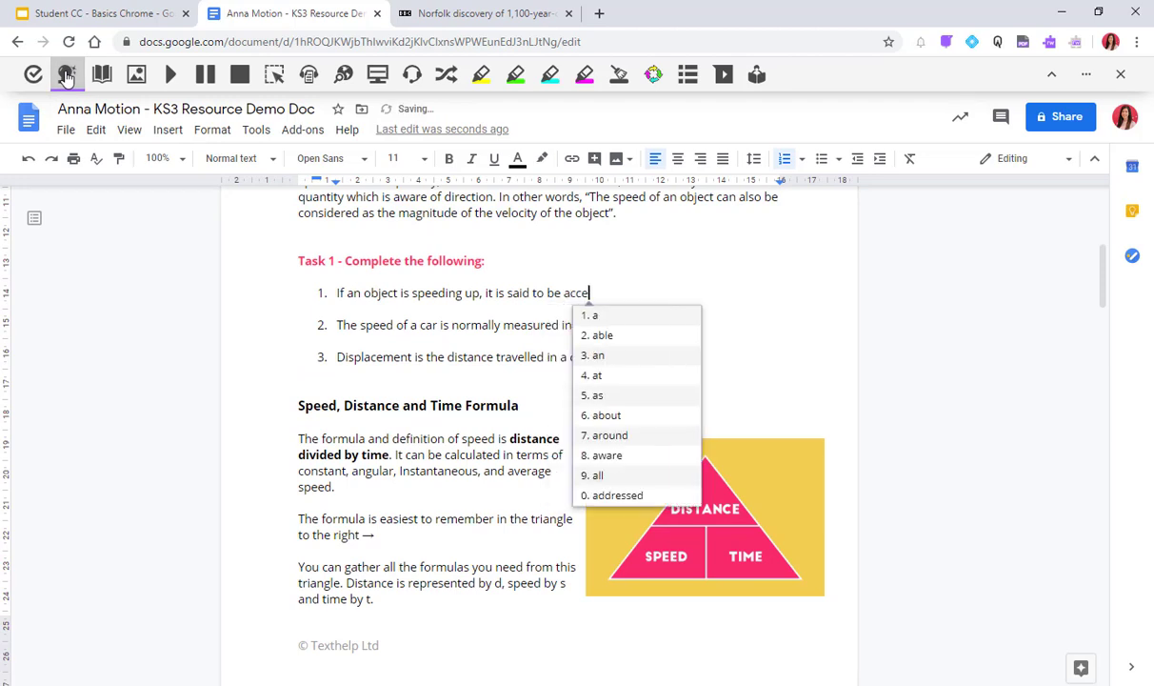
type("l")
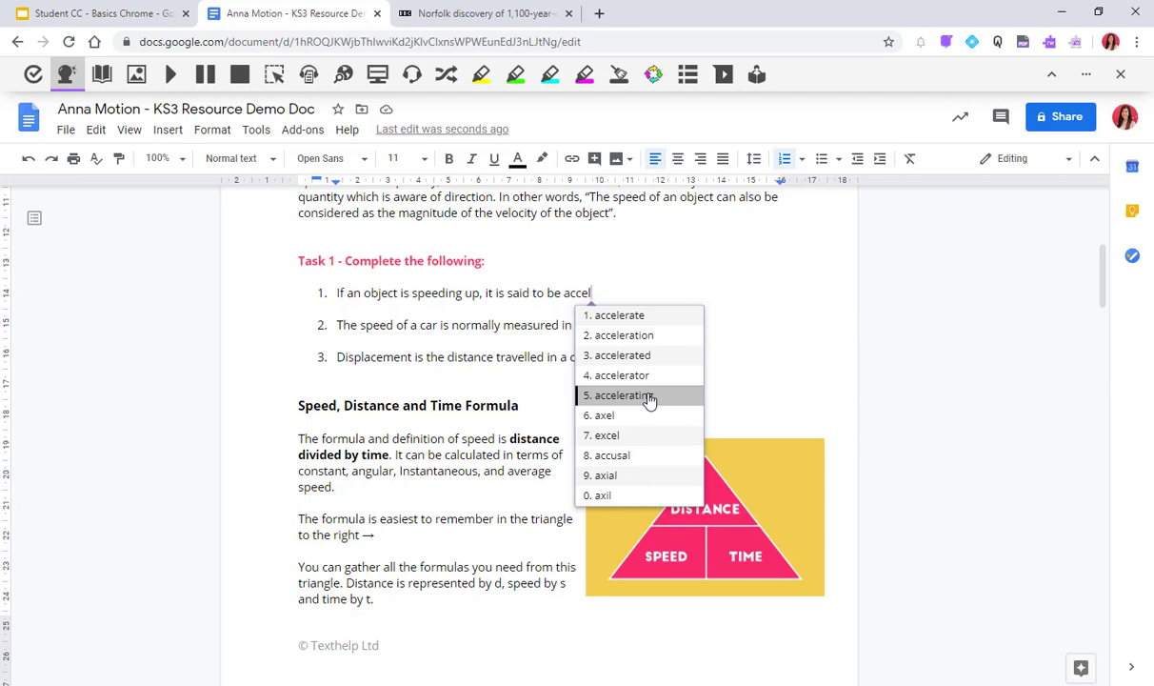
left_click(648, 400)
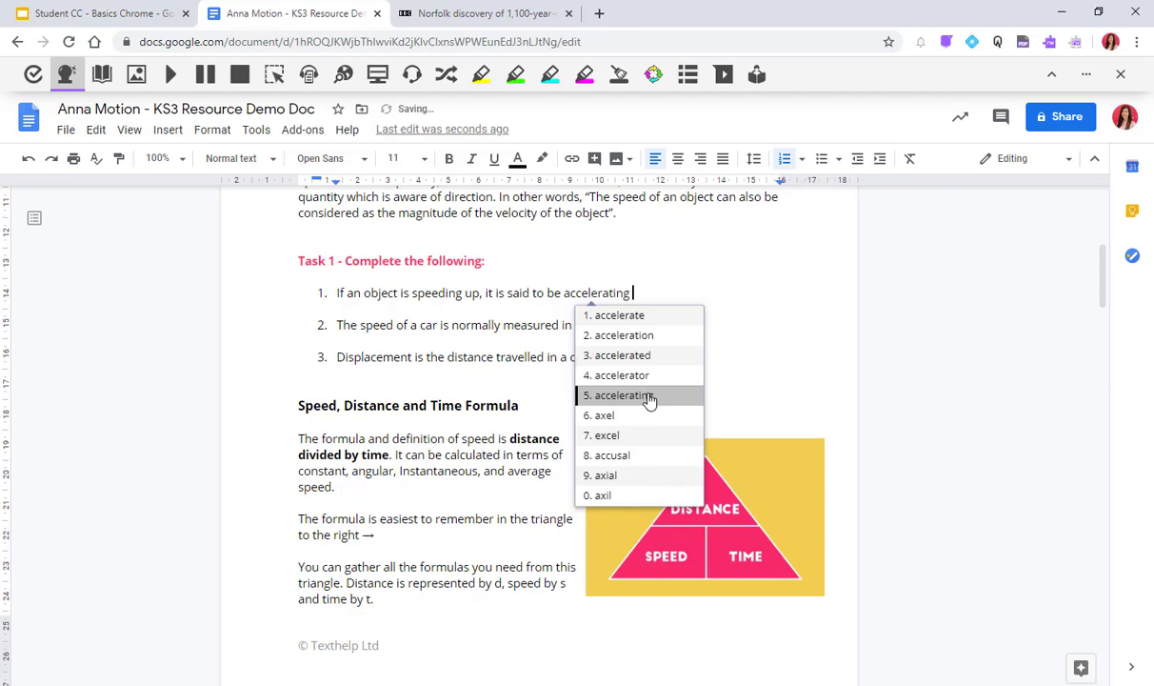
left_click(65, 78)
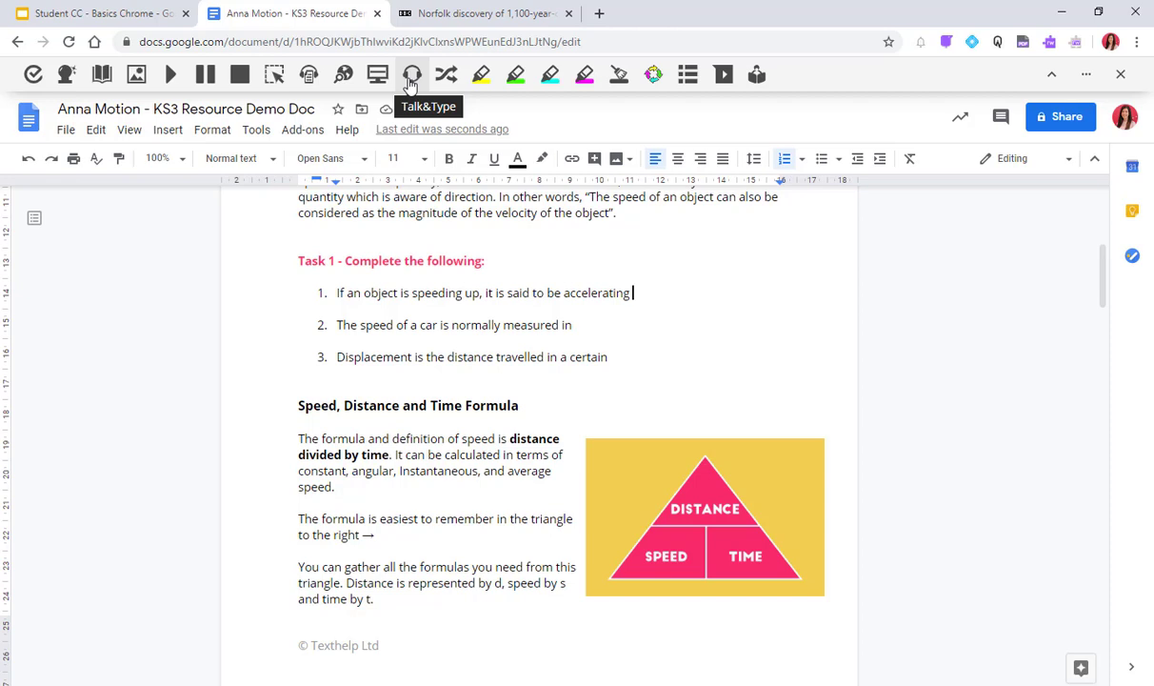
Dictate 'Miles per hour' at the end of question 2 with Talk&Type, then close the mic panel.
left_click(412, 76)
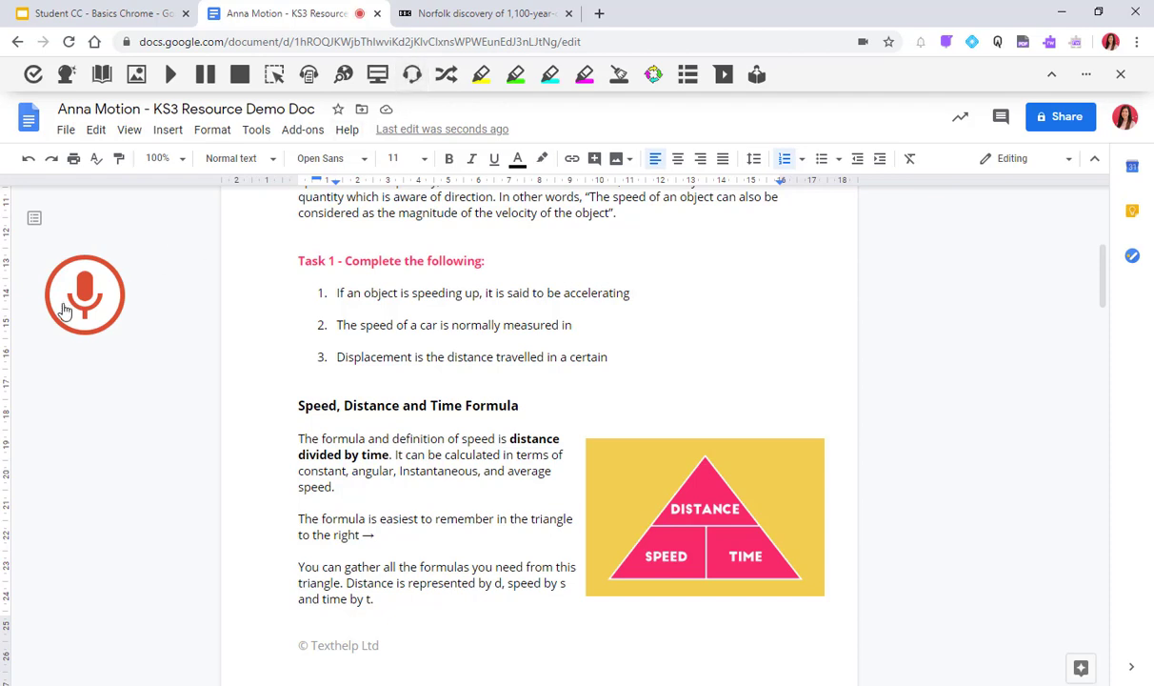
left_click(78, 308)
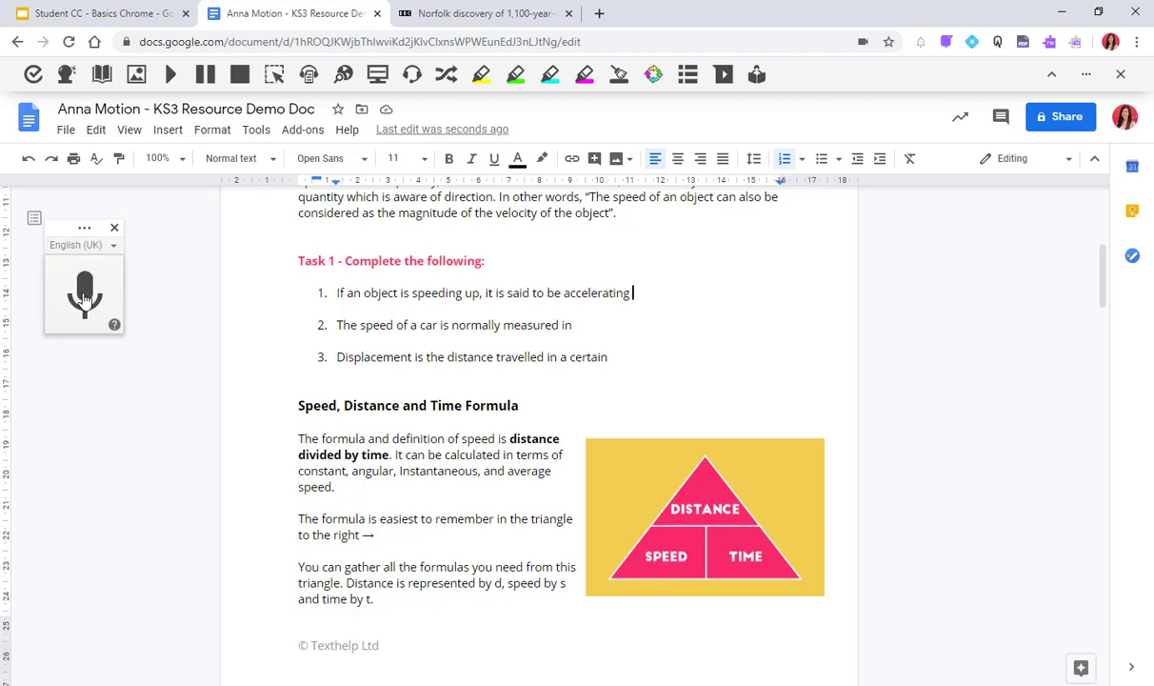
mouse_move(85, 296)
key("Down")
left_click(81, 296)
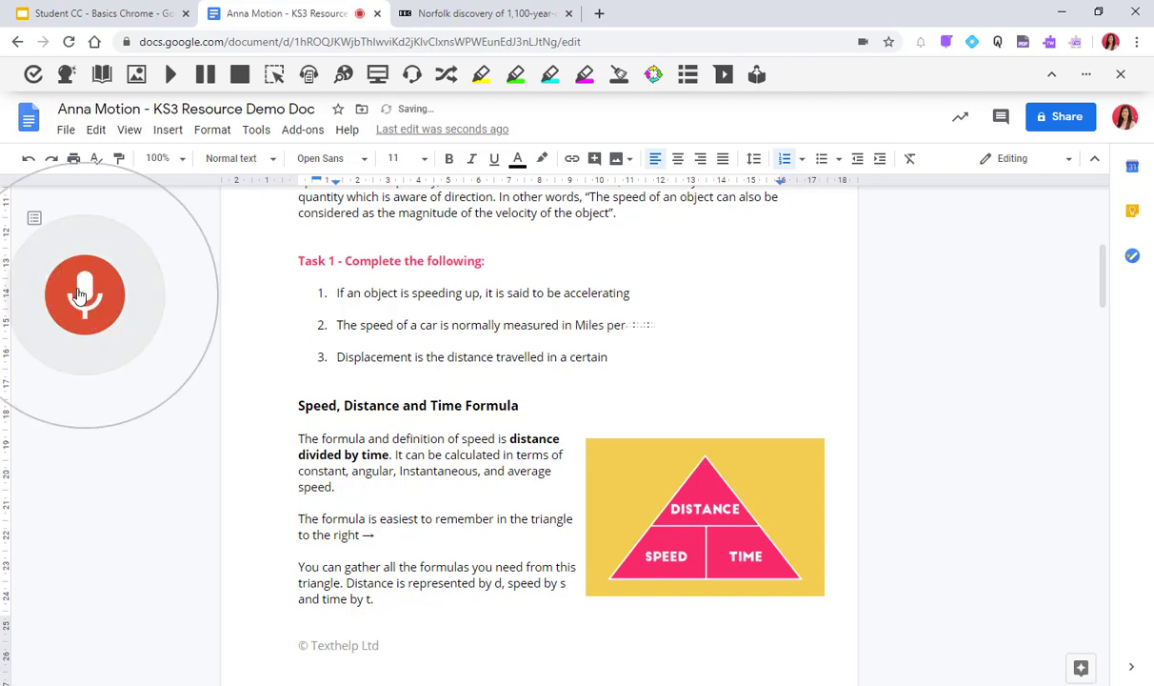
left_click(81, 295)
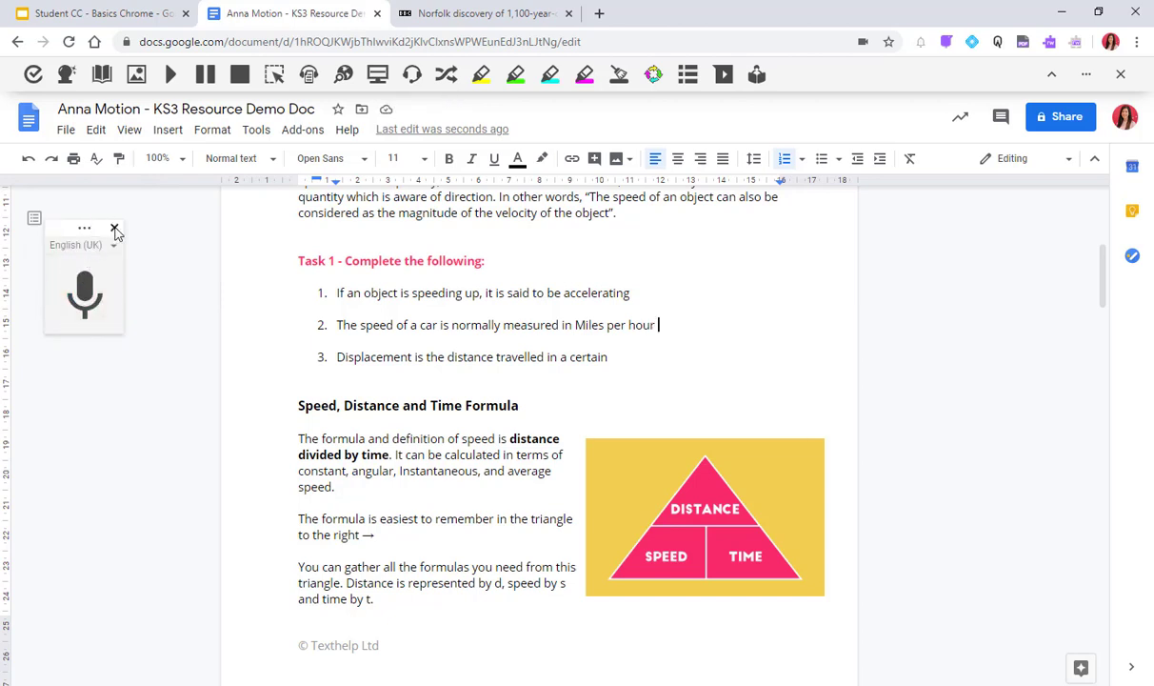
left_click(114, 230)
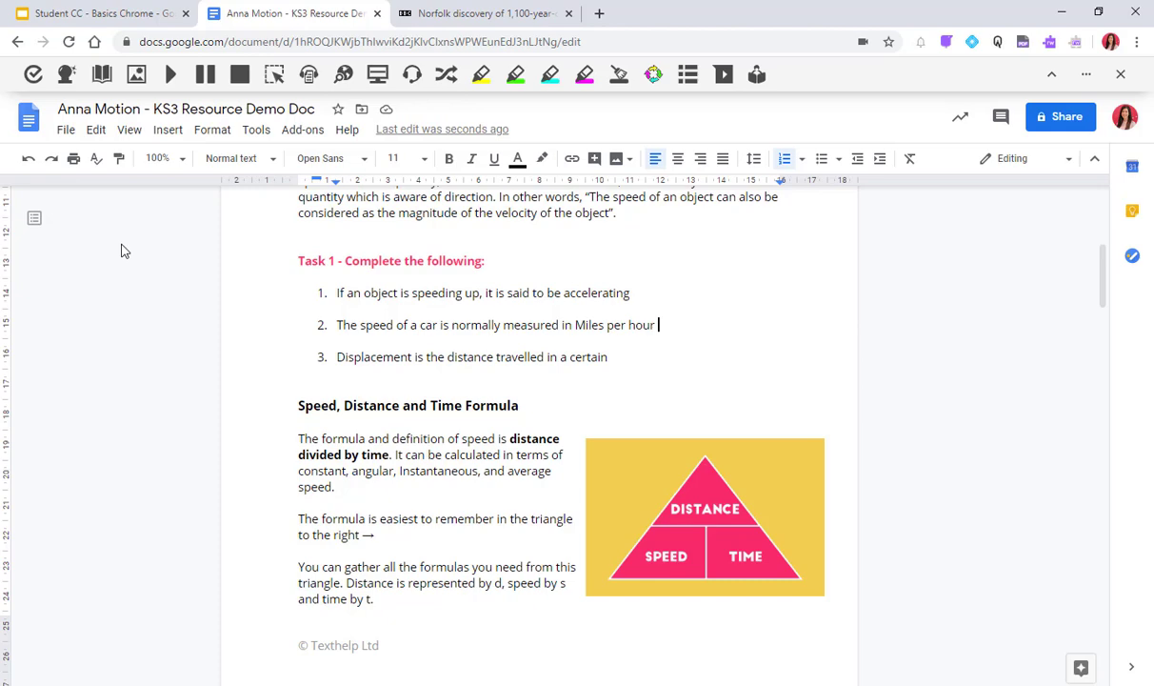
scroll(380, 381, "up", 5)
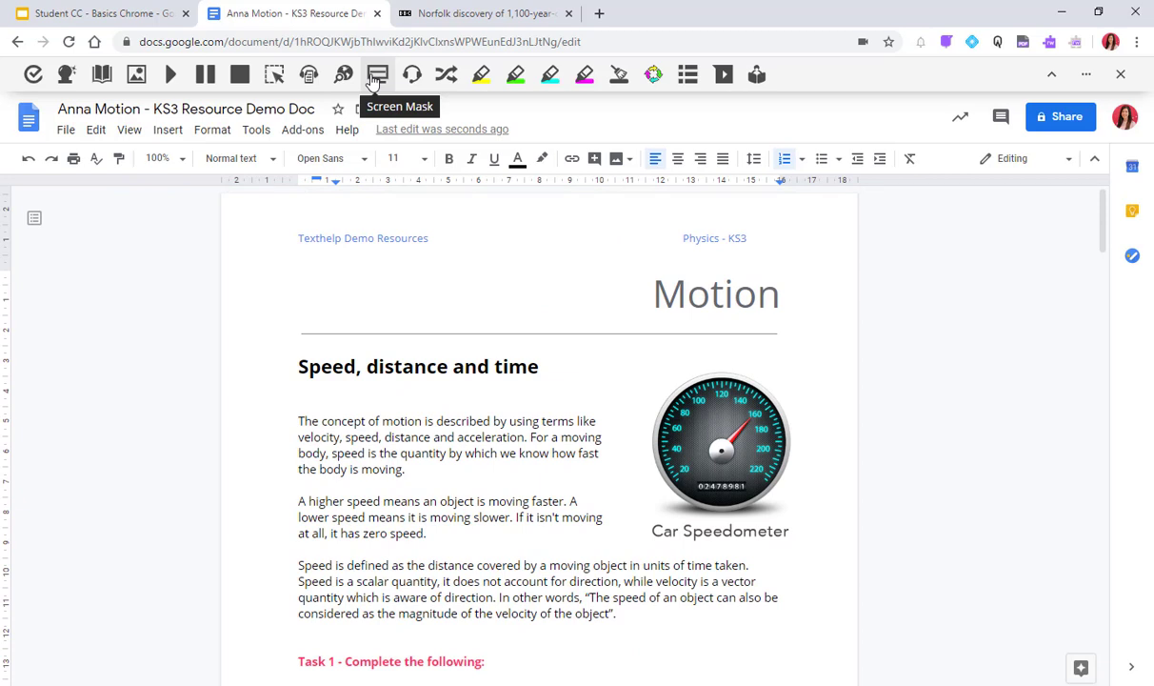
Turn on the Read&Write screen mask over the Motion document.
left_click(376, 76)
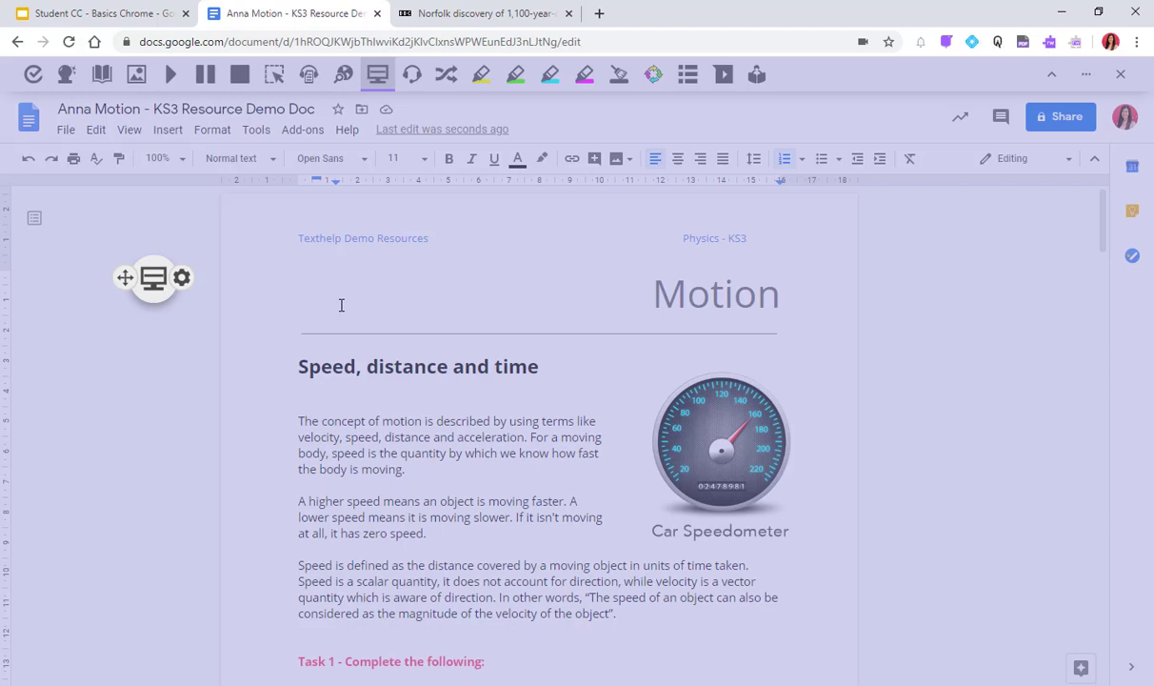
Set the screen mask background opacity to 42 and enable the reading light, leaving the background colour unchanged.
left_click(182, 279)
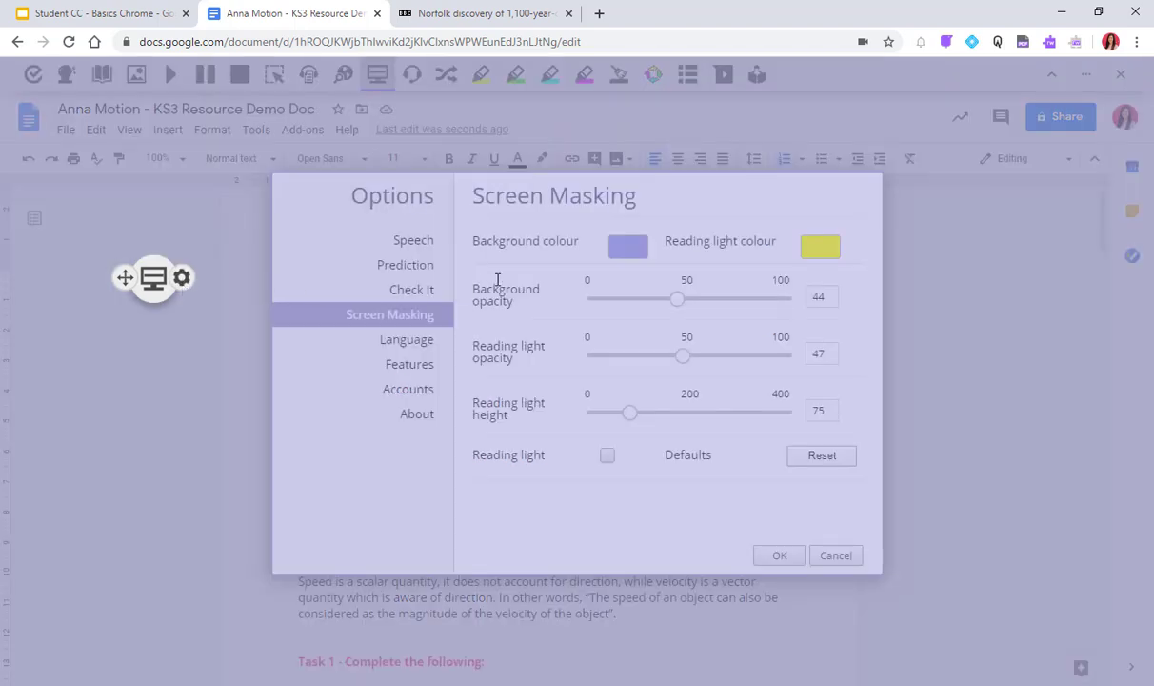
left_click(633, 255)
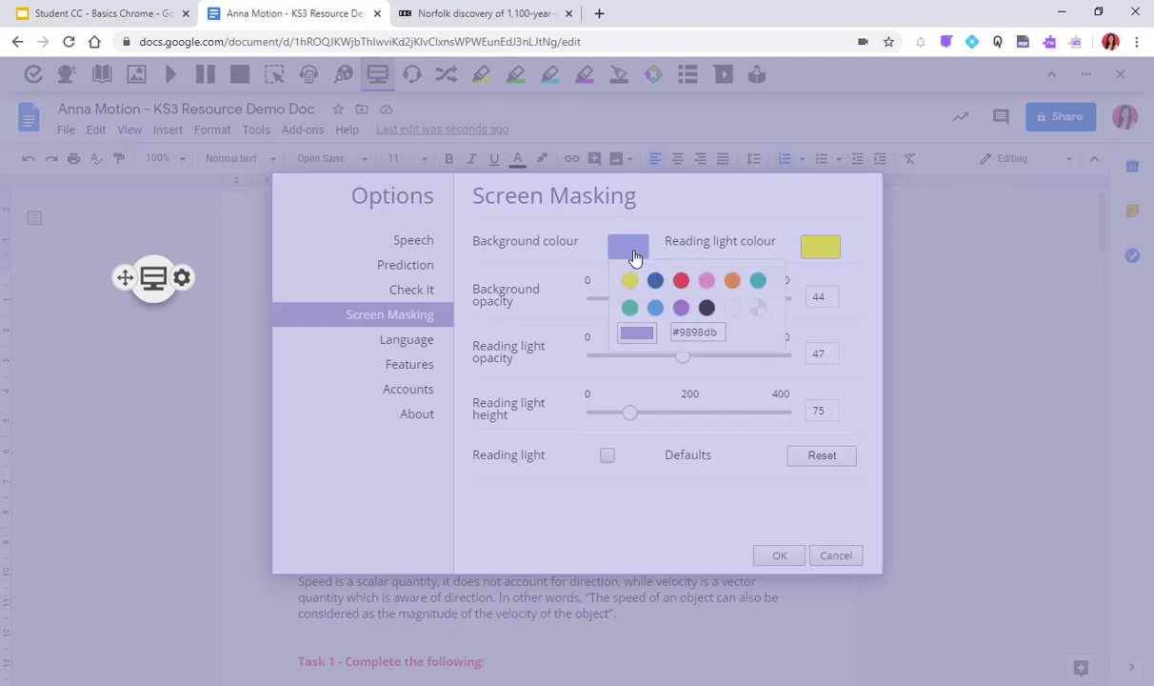
left_click(640, 333)
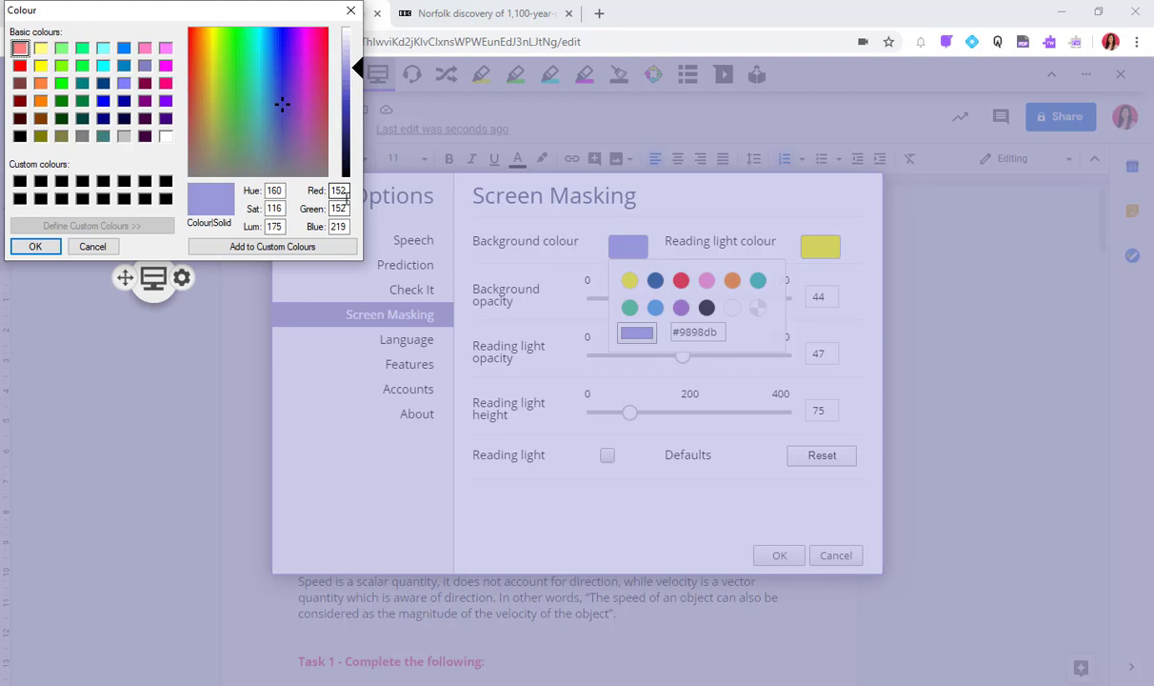
left_click(350, 11)
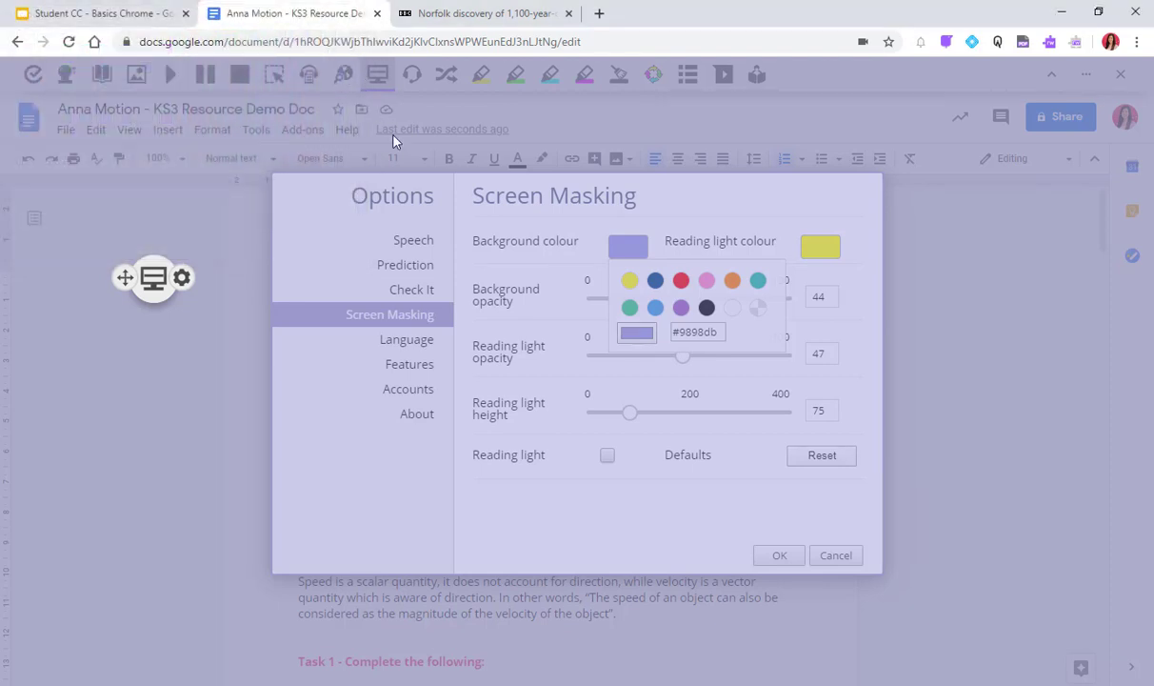
left_click(680, 367)
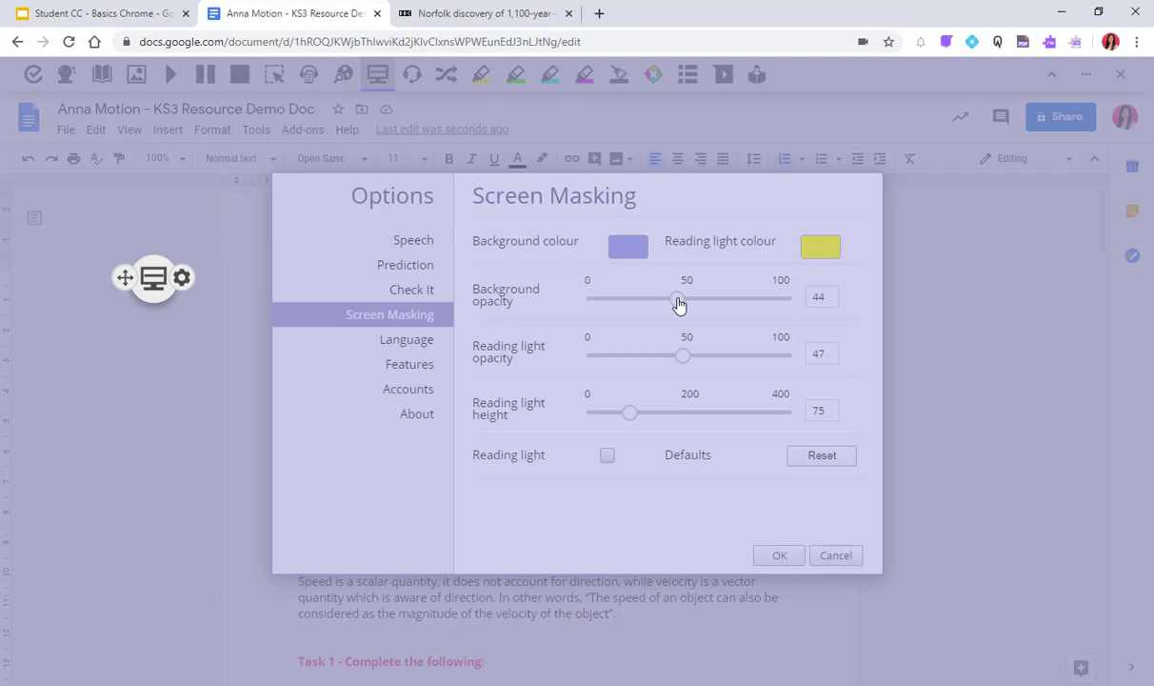
mouse_move(678, 303)
left_mouse_down()
mouse_move(713, 307)
mouse_move(634, 302)
mouse_move(701, 303)
mouse_move(674, 303)
left_mouse_up()
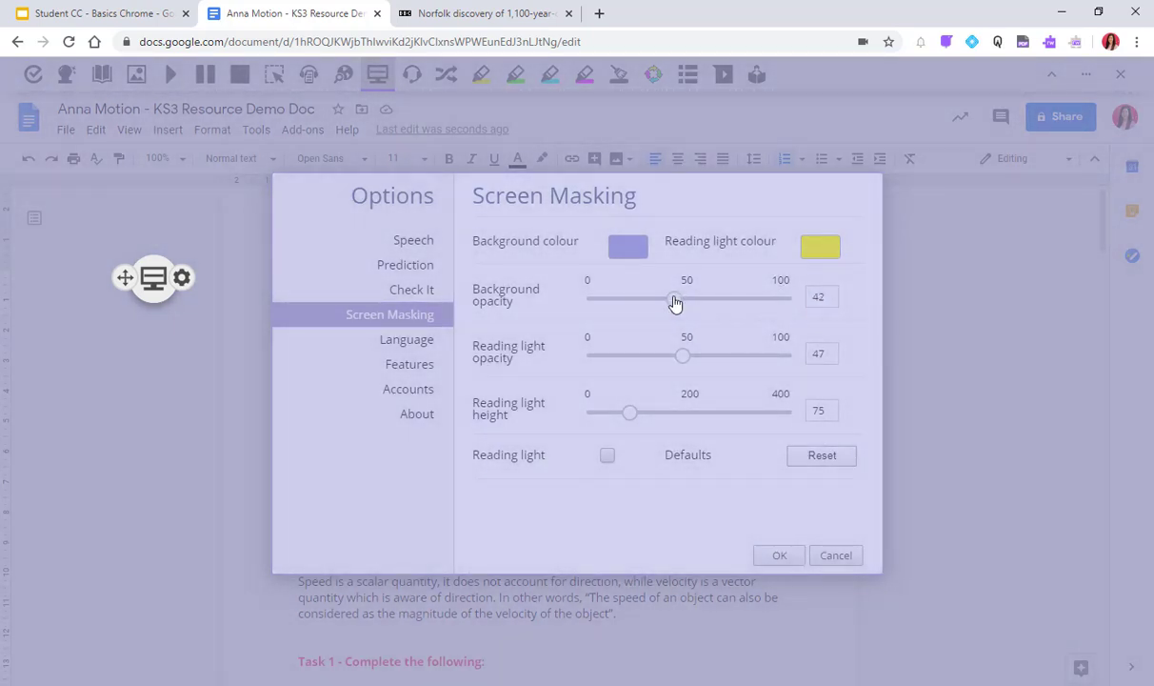
left_click(608, 457)
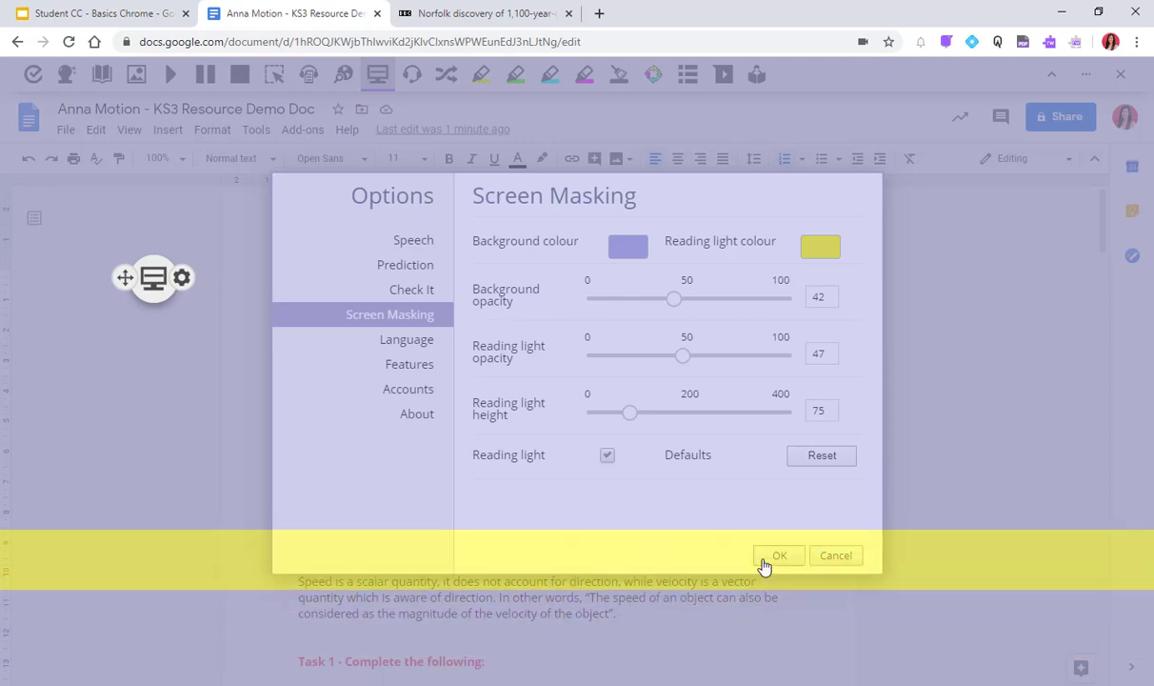
left_click(767, 560)
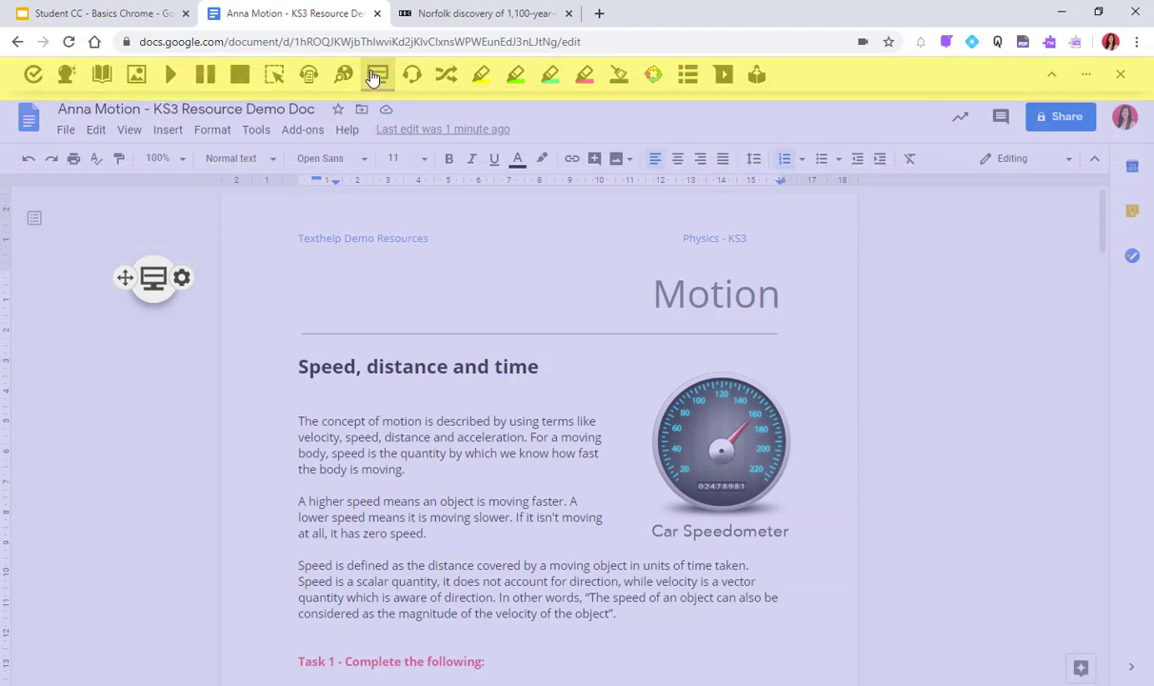
Turn off the screen mask and select the word 'velocity' in the text for a web search.
left_click(377, 75)
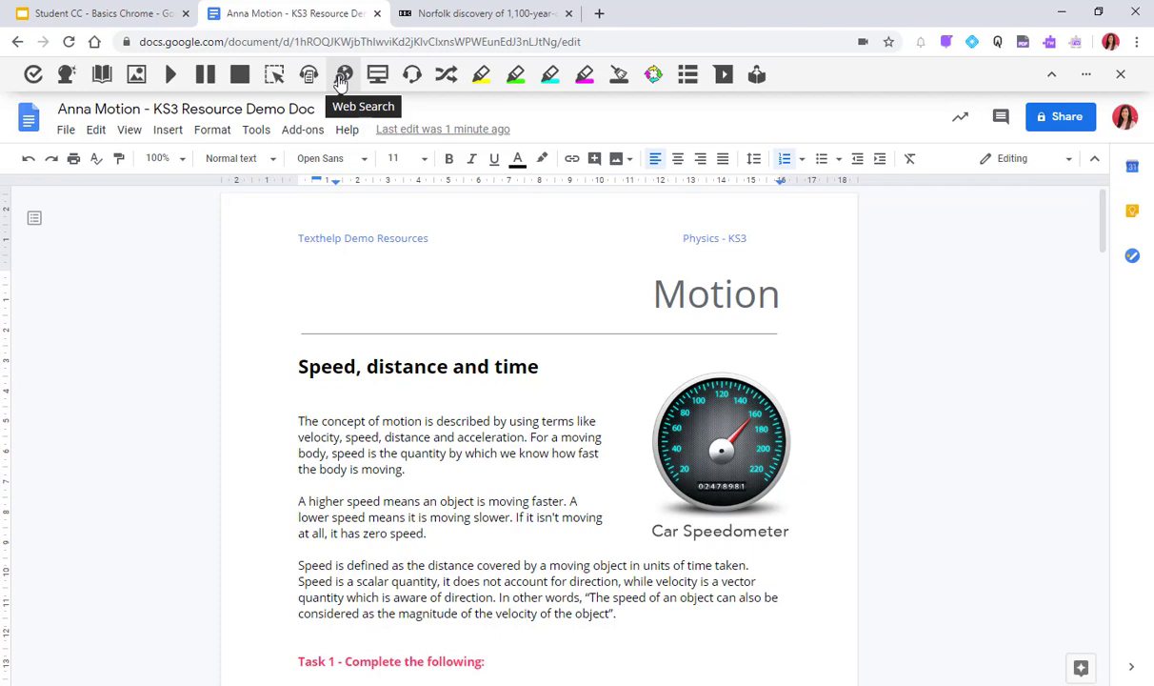
double_click(327, 439)
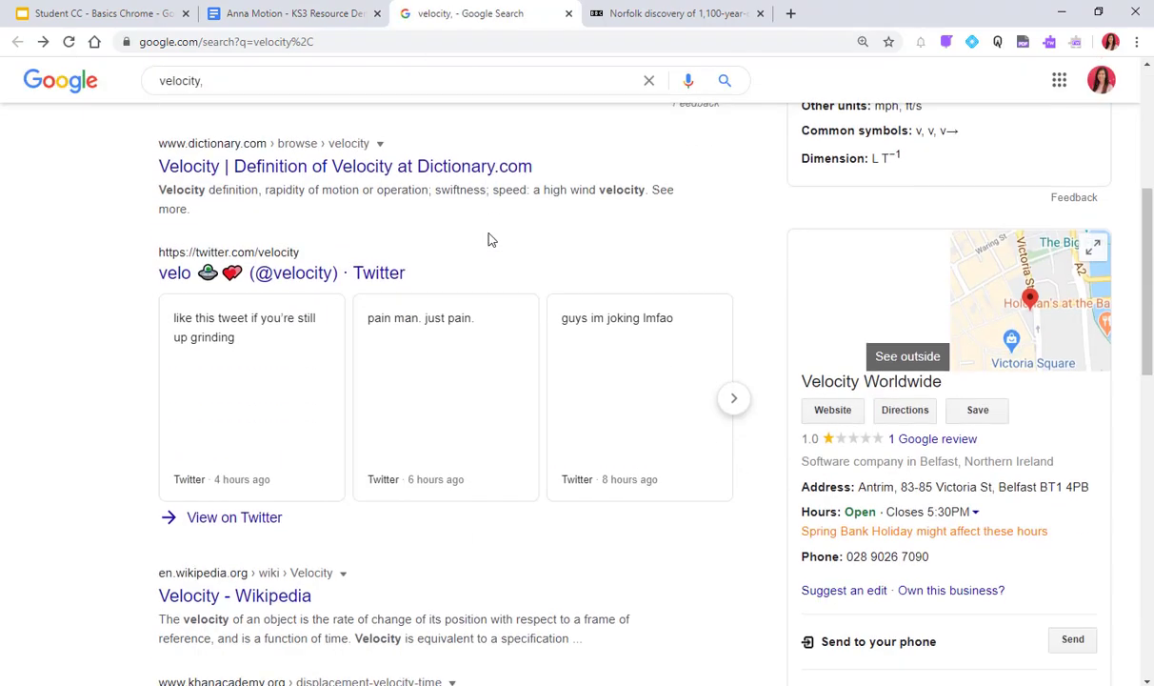
scroll(490, 239, "down", 2)
Scroll the Google results and open the 'Velocity - Wikipedia' article.
left_click(259, 434)
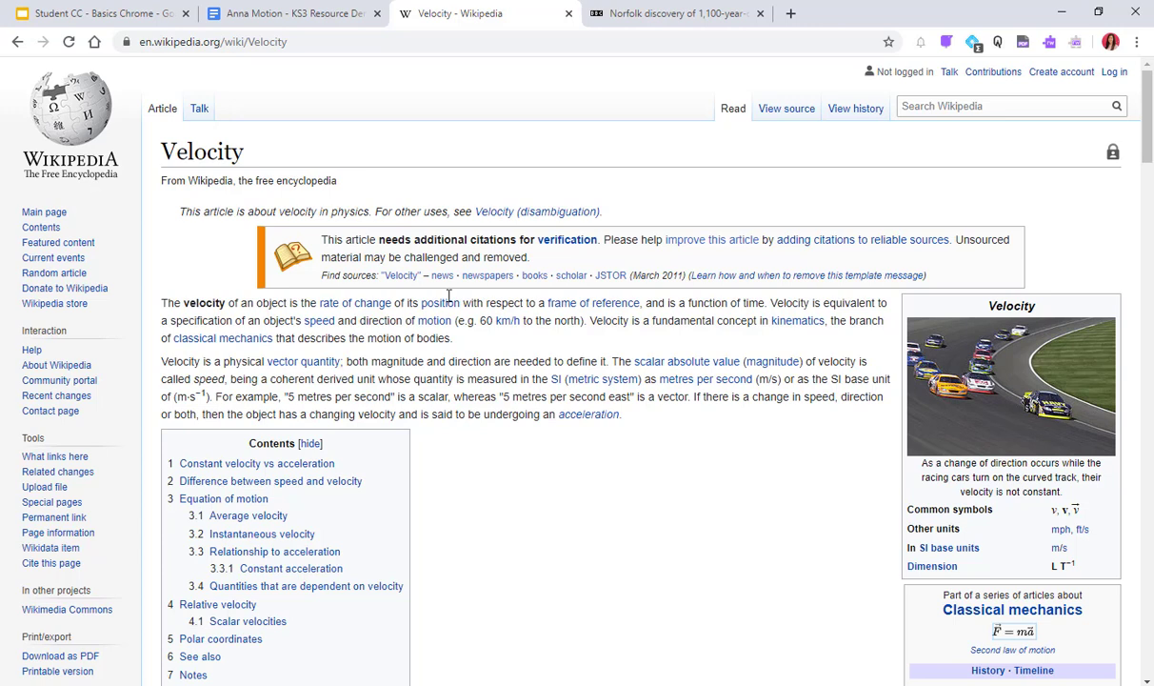
Have Hover Speech read the Velocity article's first sentence aloud, then switch to the BBC Norfolk brooch tab.
left_click(1051, 42)
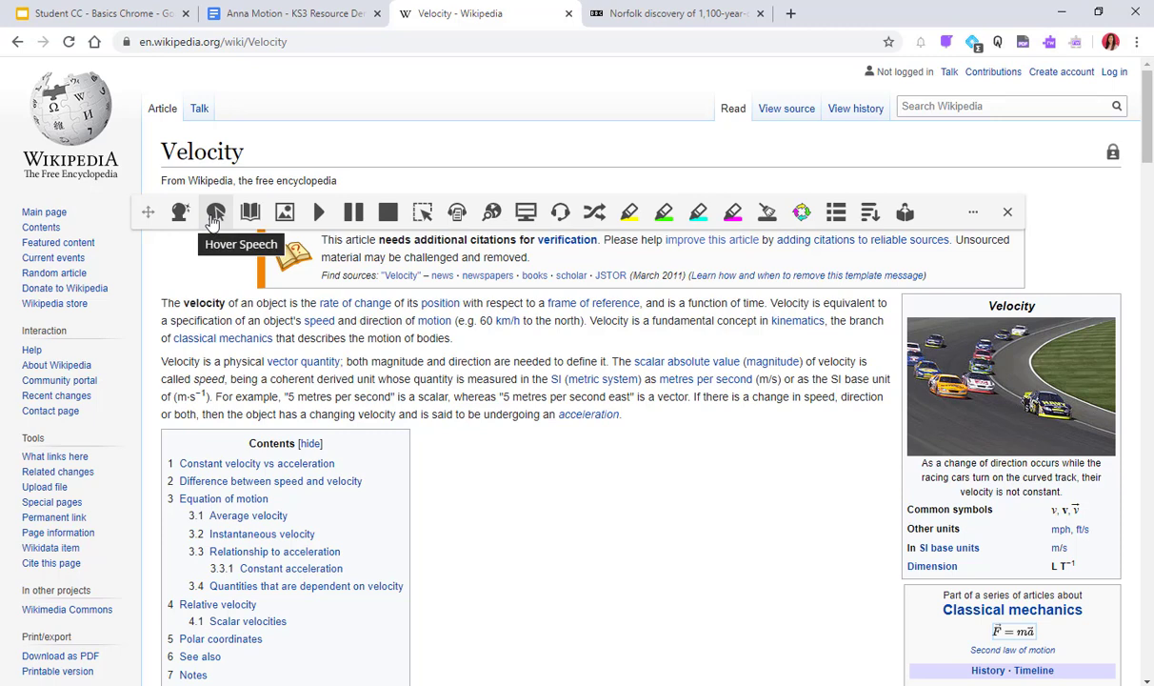
left_click(215, 218)
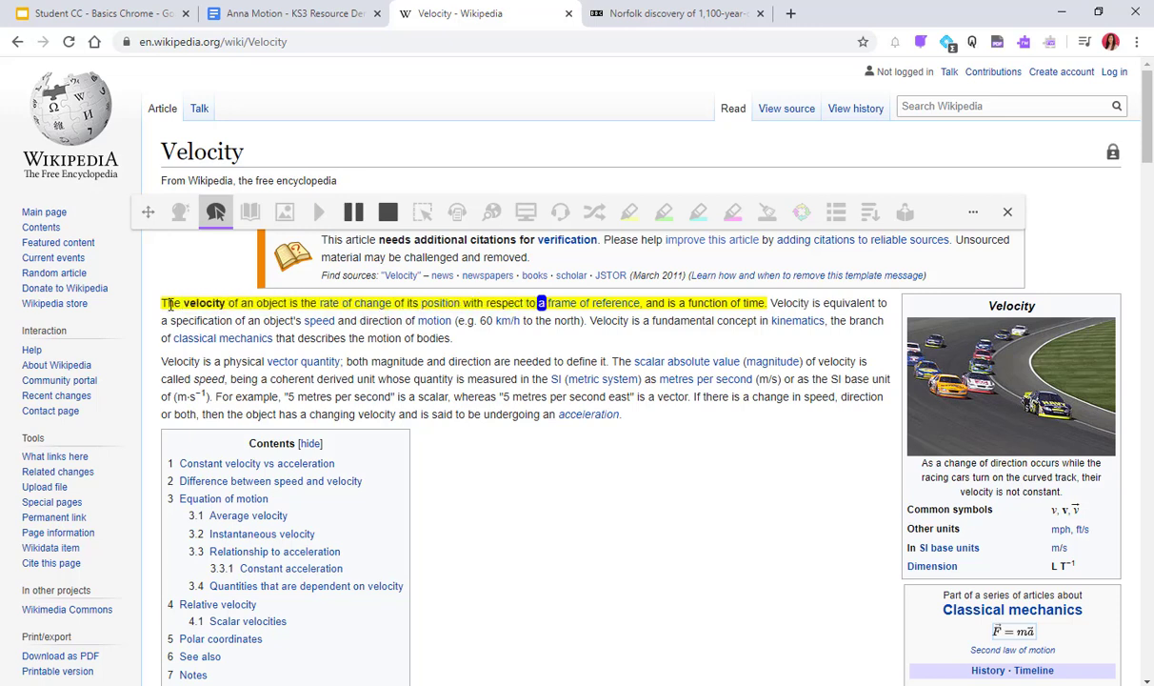
left_click(217, 221)
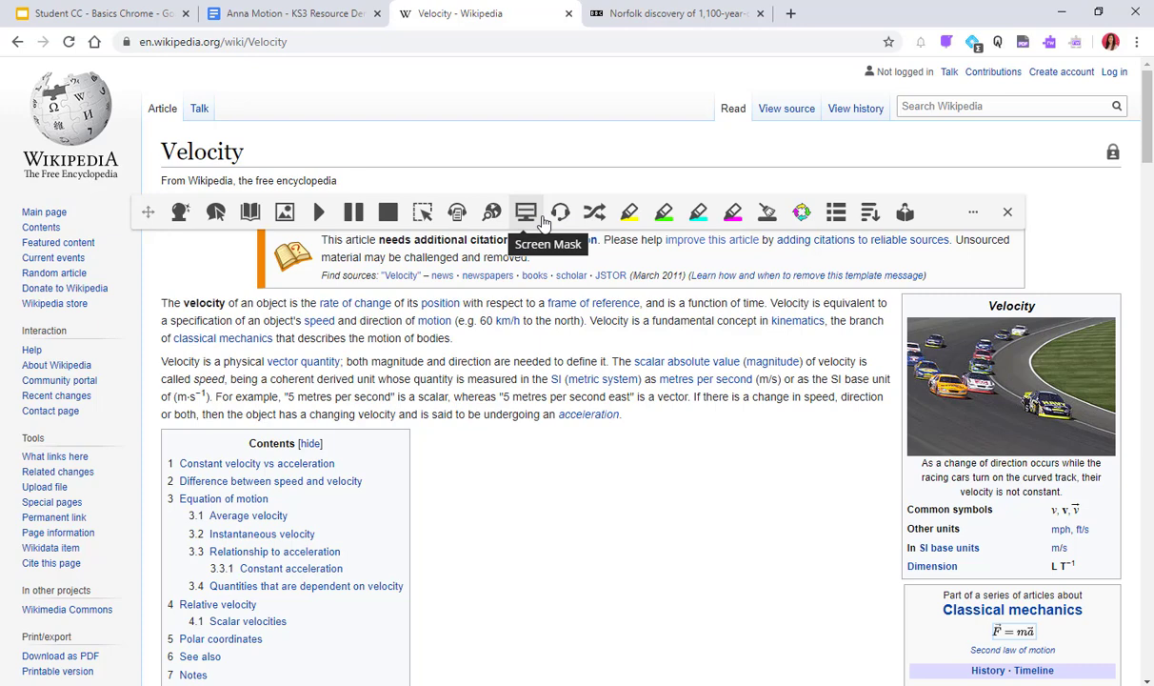
left_click(673, 11)
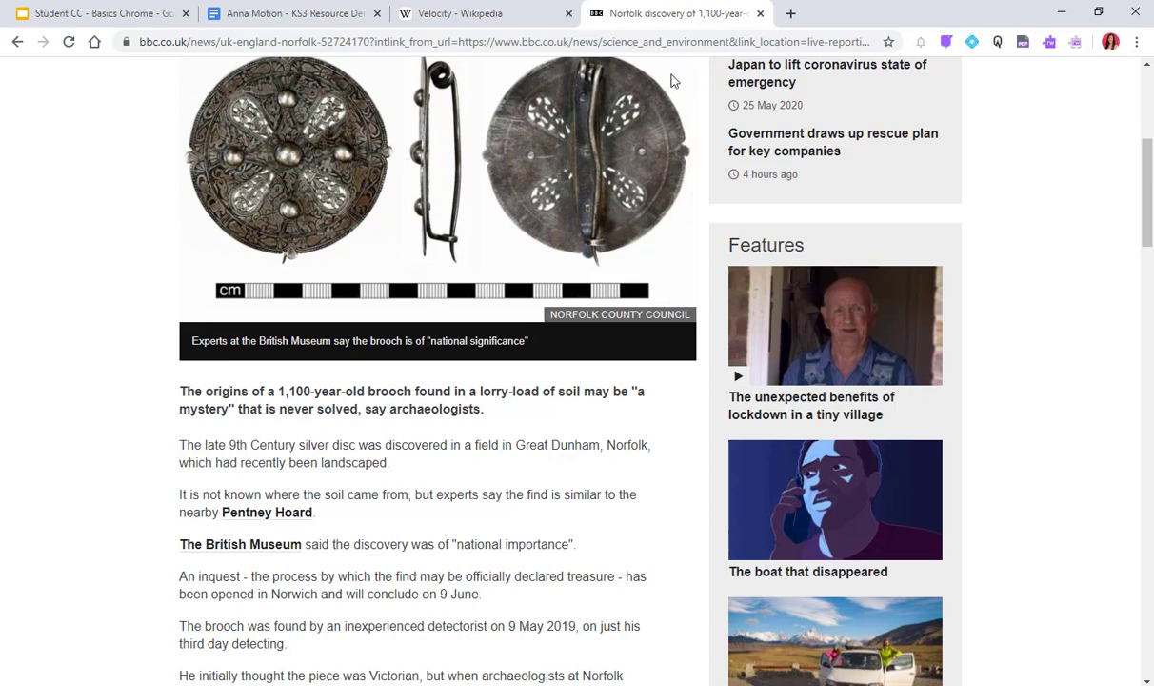
Bring up the Read&Write toolbar on the BBC Norfolk brooch article and open its Simplify page version.
scroll(565, 193, "up", 1)
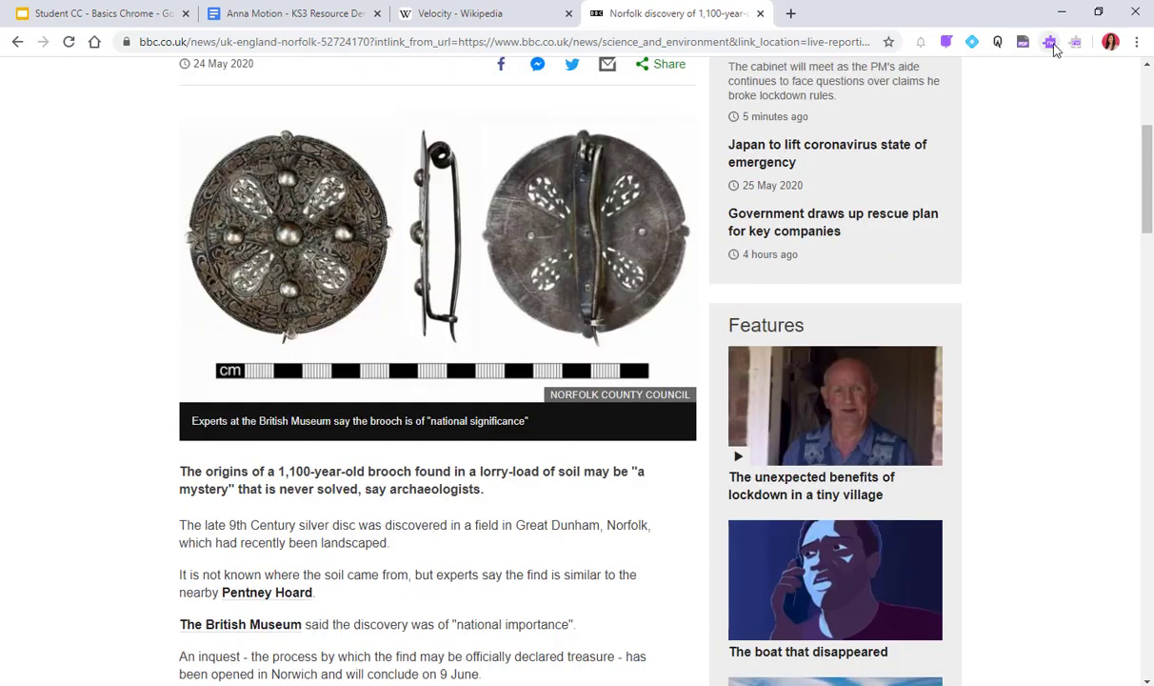
left_click(995, 42)
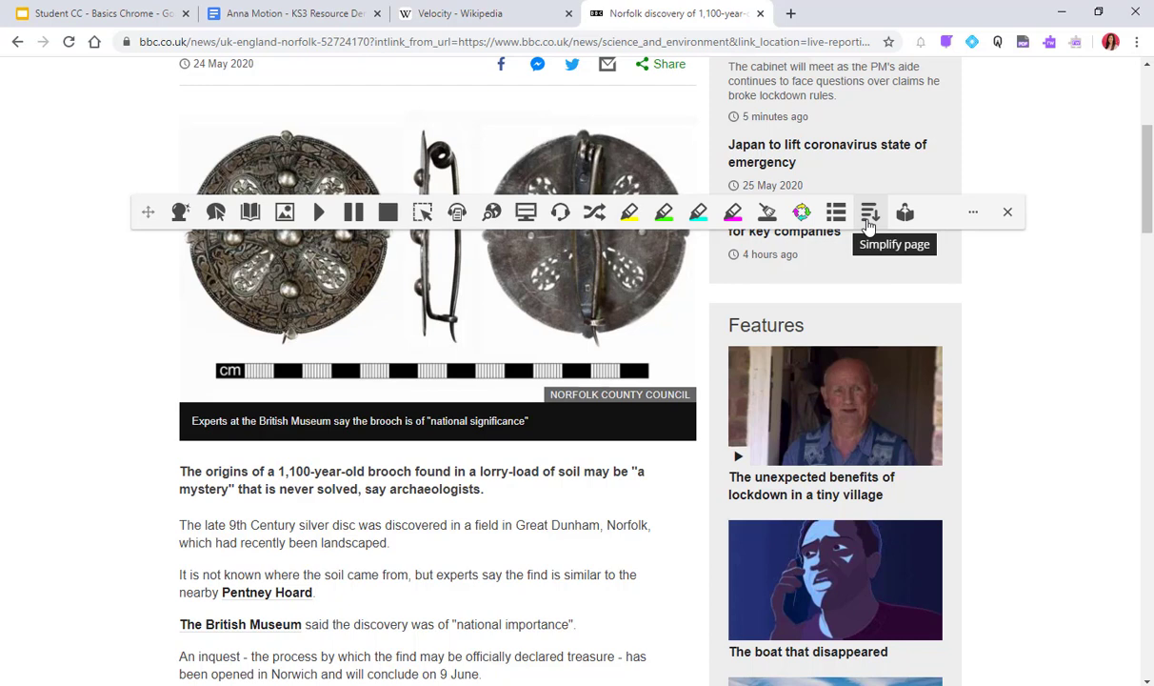
left_click(869, 214)
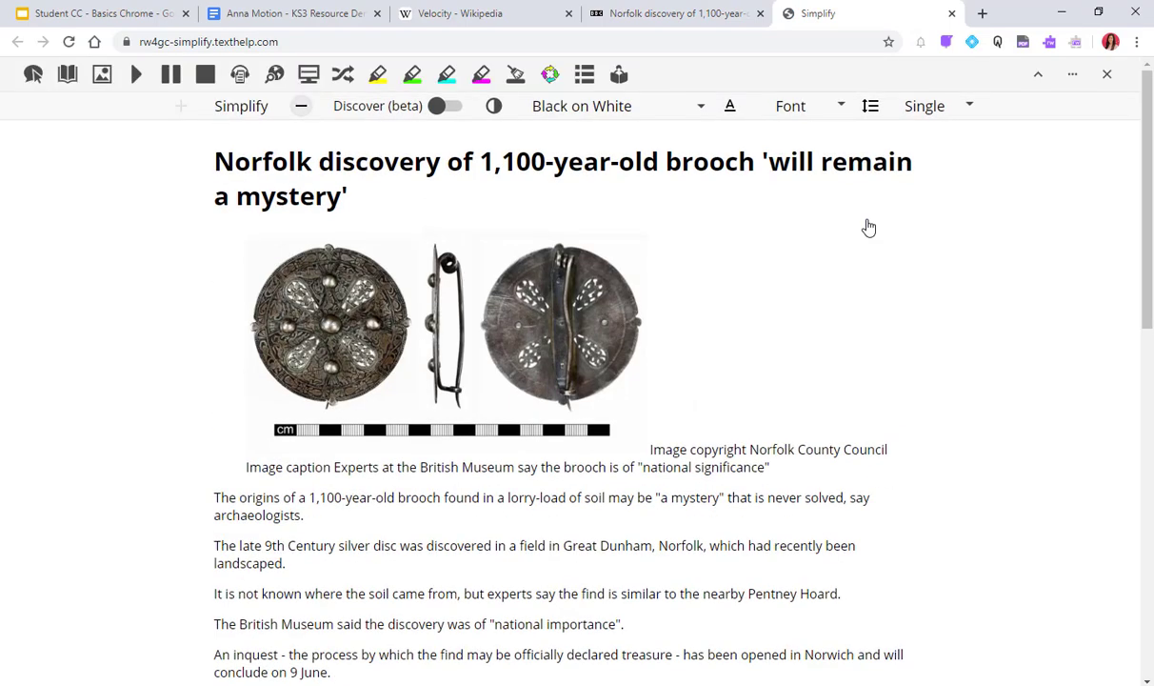
Simplify the brooch article twice, removing its images and later paragraphs.
scroll(696, 195, "down", 3)
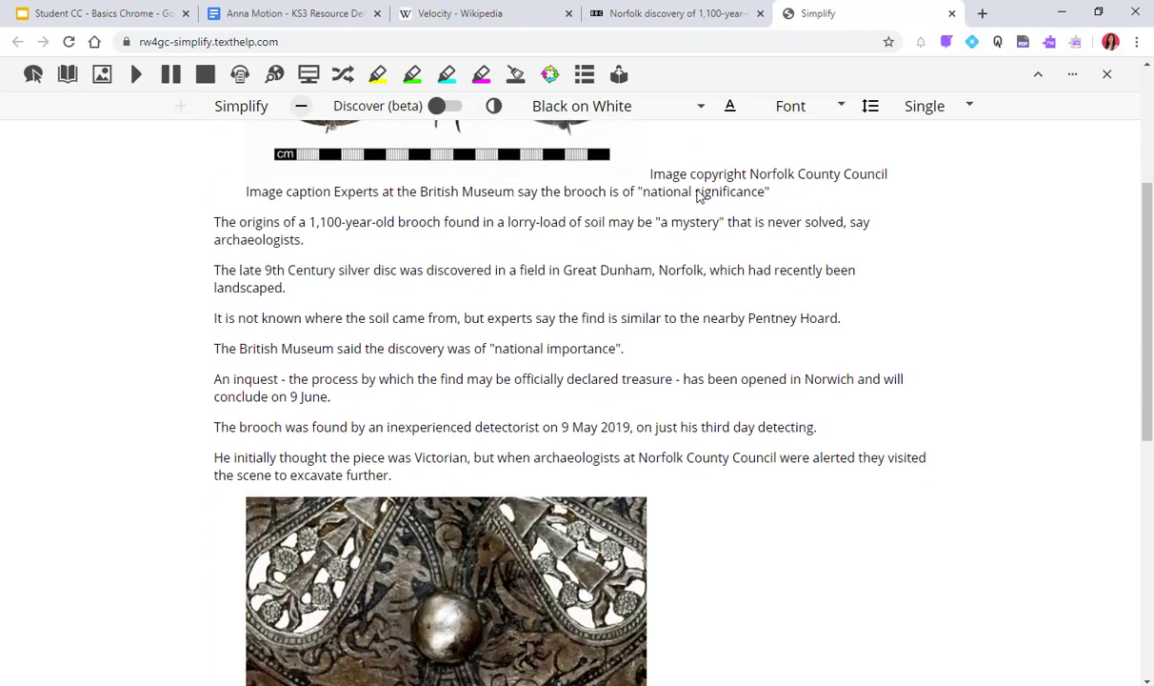
scroll(696, 195, "up", 4)
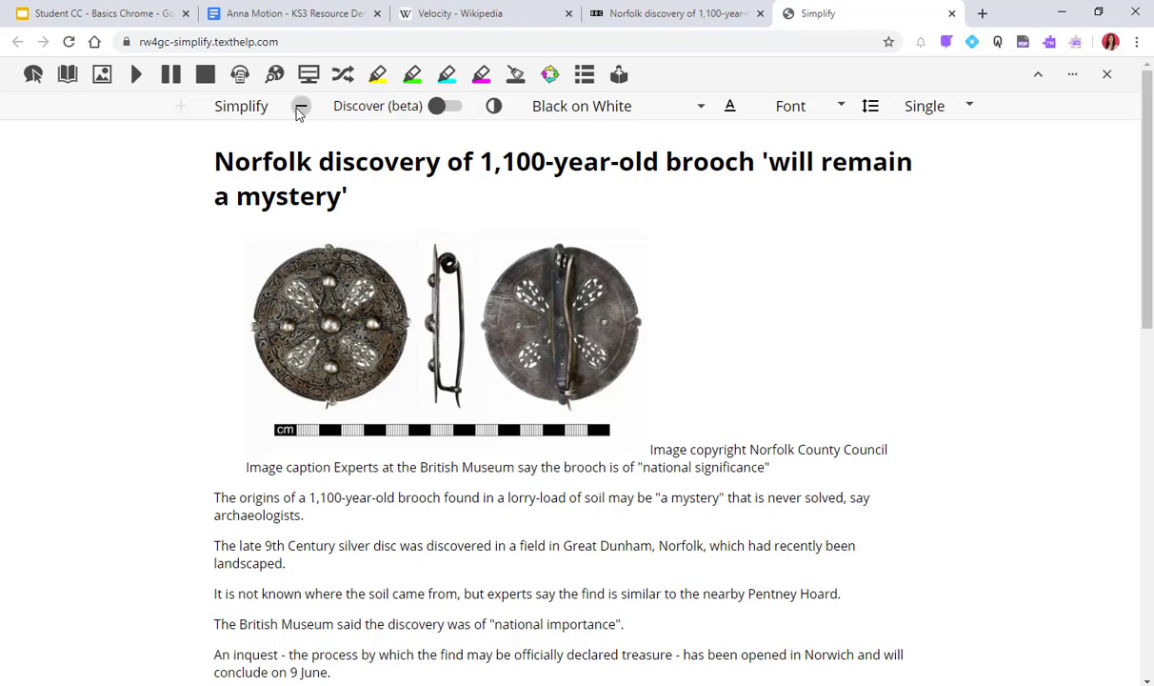
left_click(300, 107)
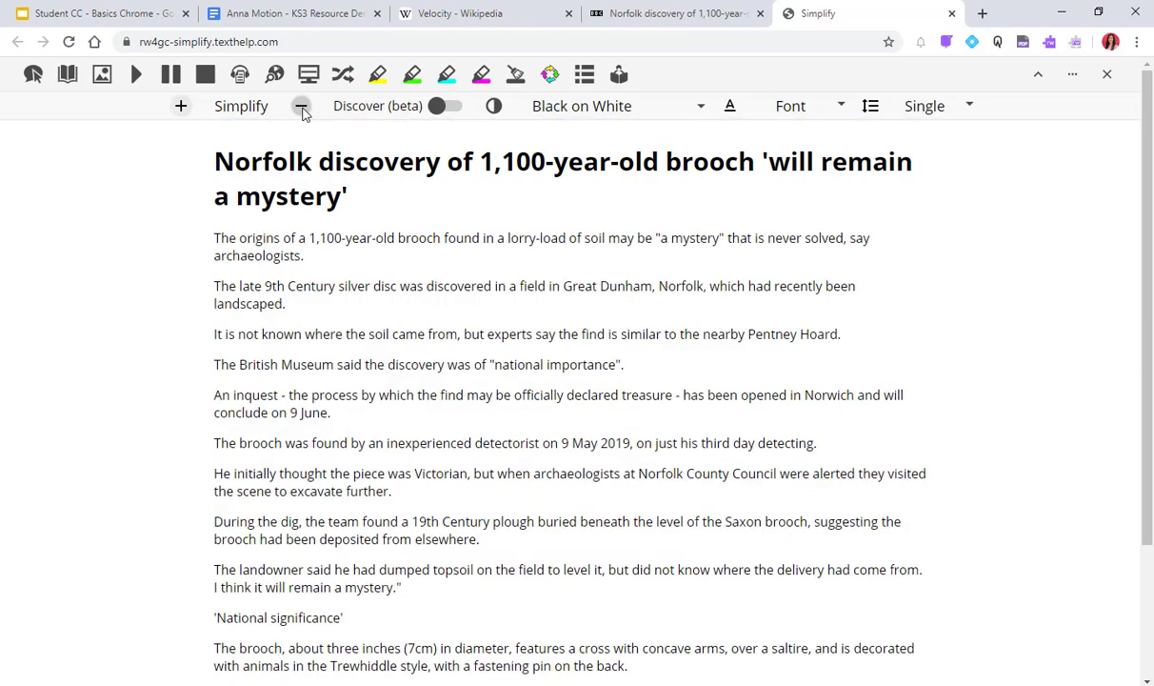
left_click(302, 107)
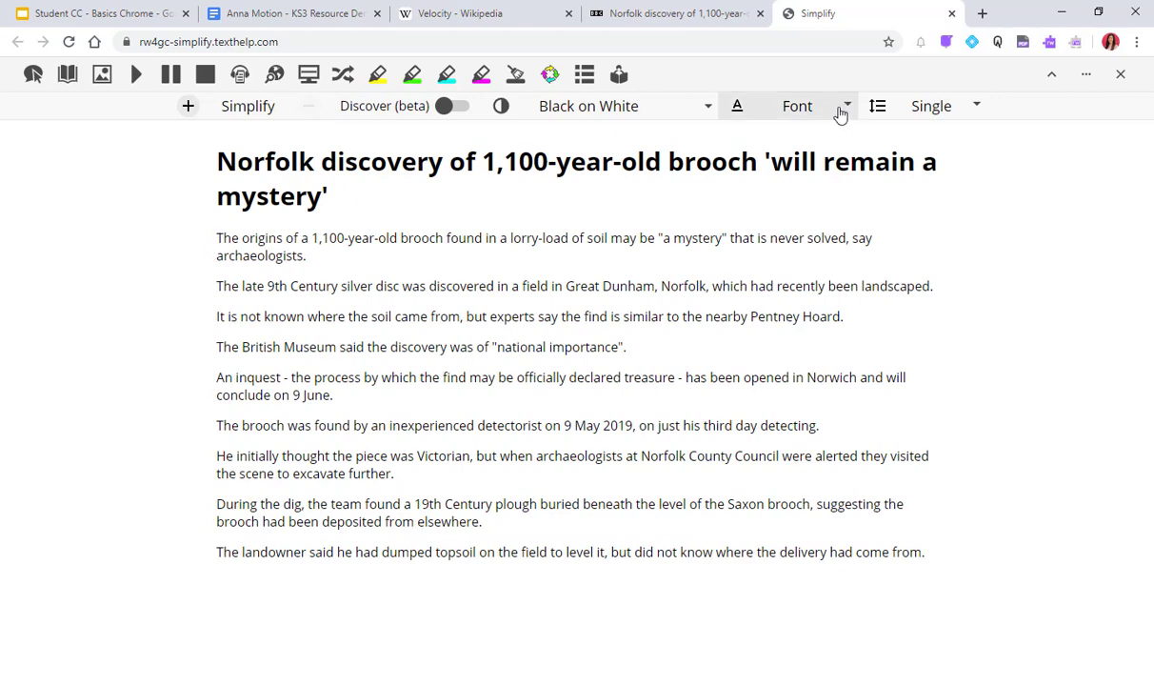
Switch the article font to Monospace and enlarge the text size.
left_click(841, 113)
left_click(817, 175)
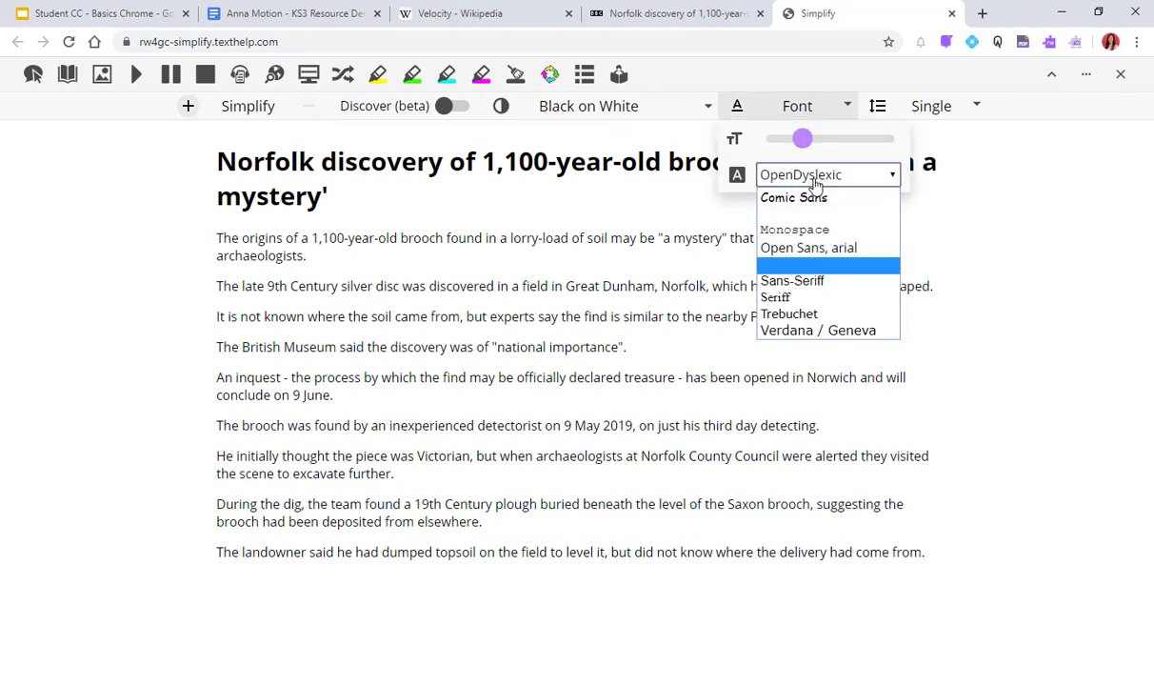
left_click(797, 230)
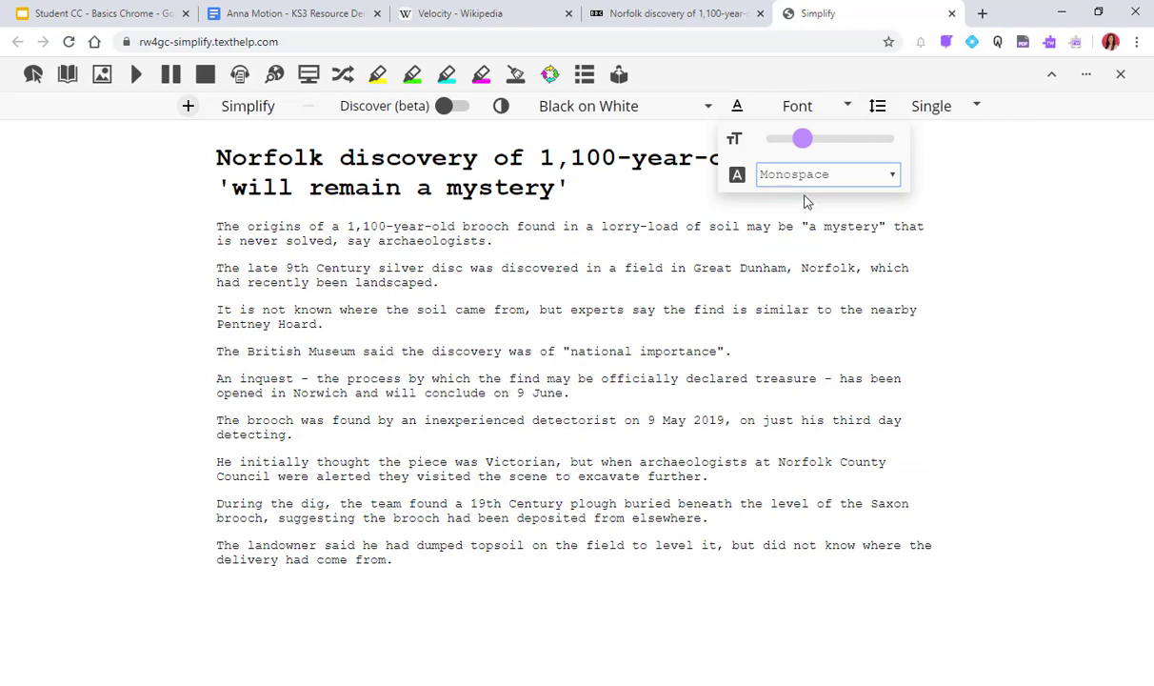
mouse_move(803, 139)
left_mouse_down()
mouse_move(838, 141)
mouse_move(806, 145)
left_mouse_up()
left_click(870, 105)
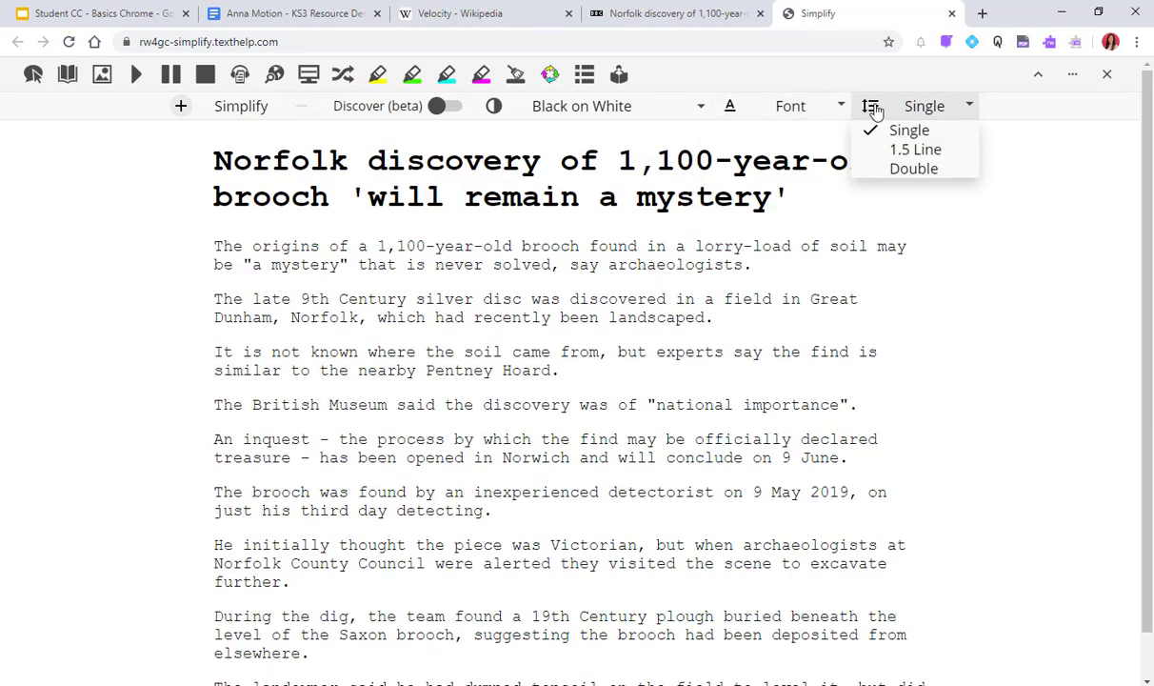
Try white-on-black and blue-on-yellow colour schemes, then return to black on white.
left_click(682, 107)
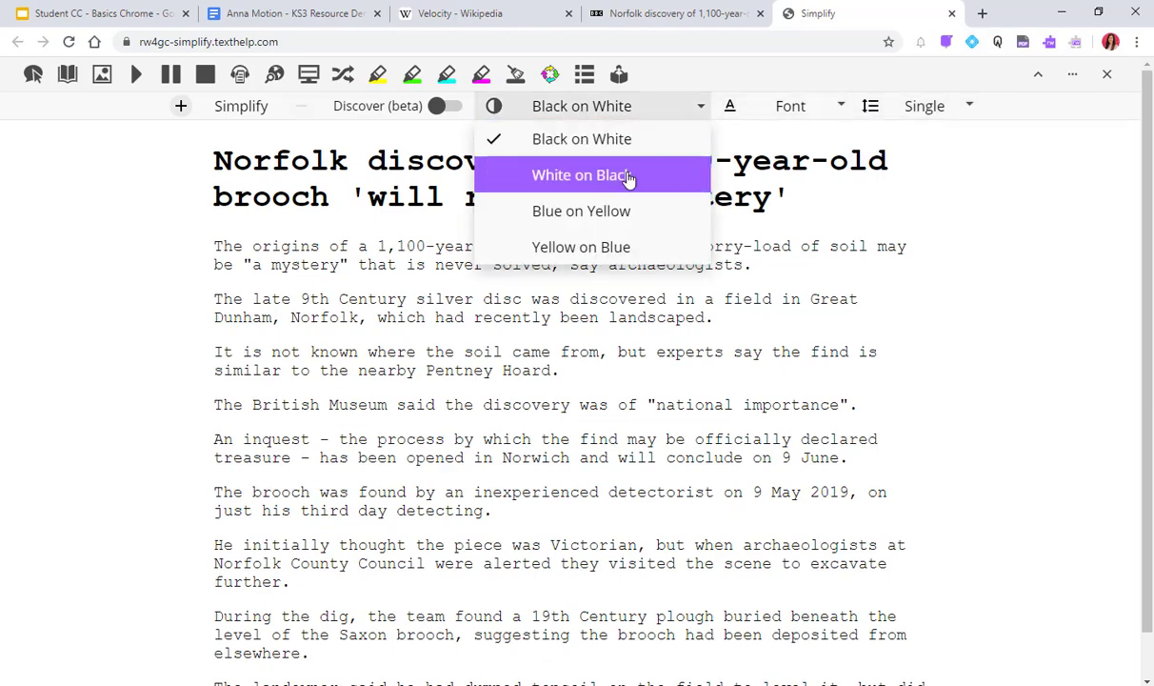
left_click(628, 177)
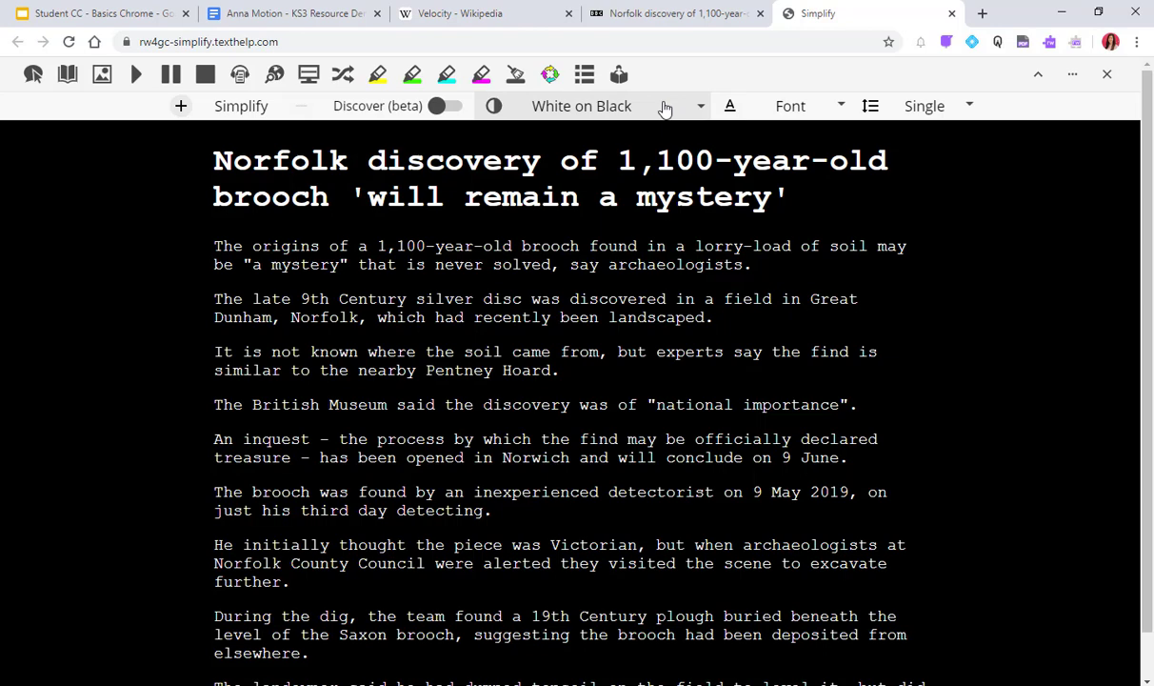
left_click(665, 105)
left_click(617, 212)
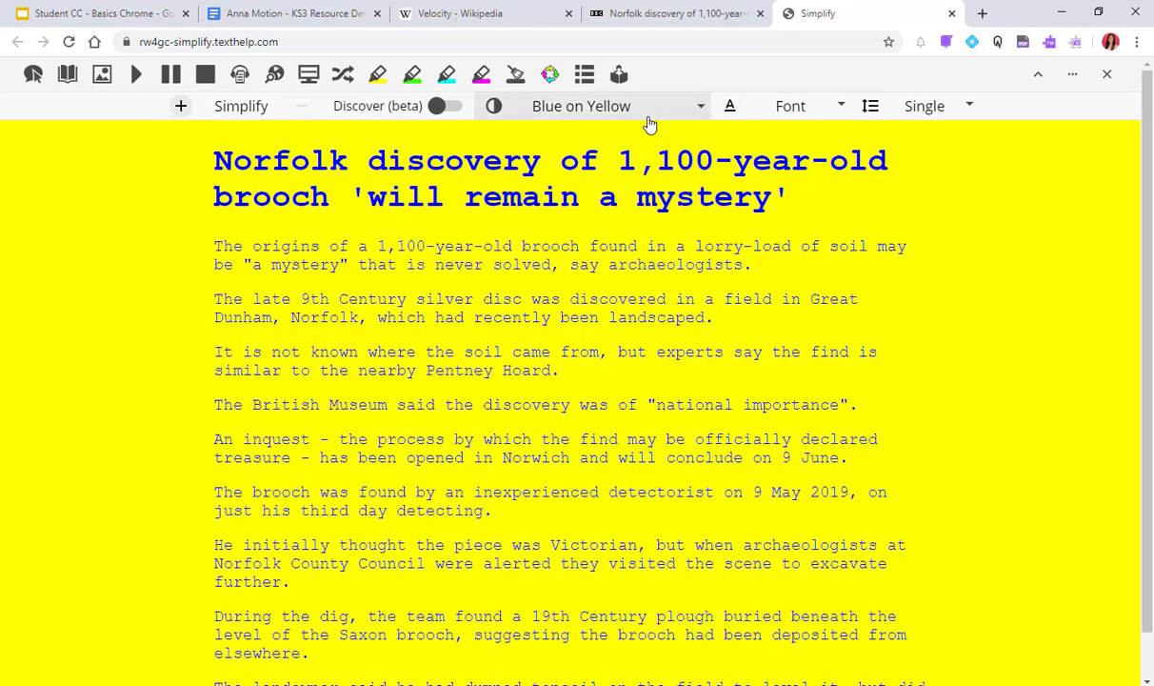
left_click(616, 110)
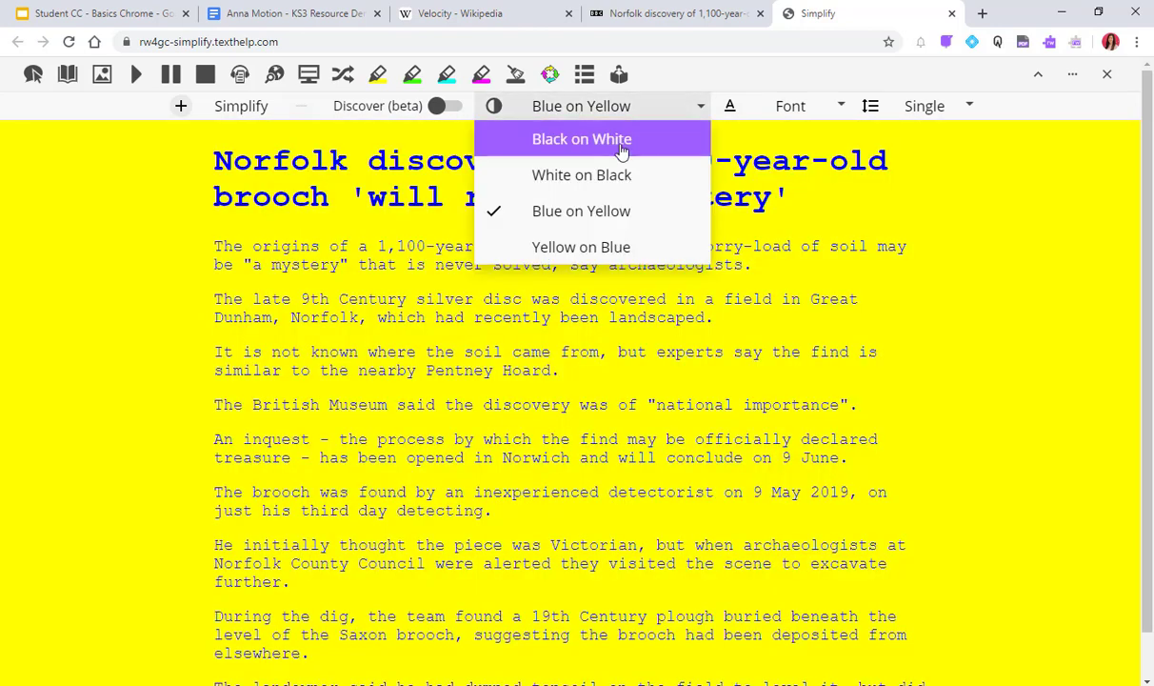
left_click(620, 143)
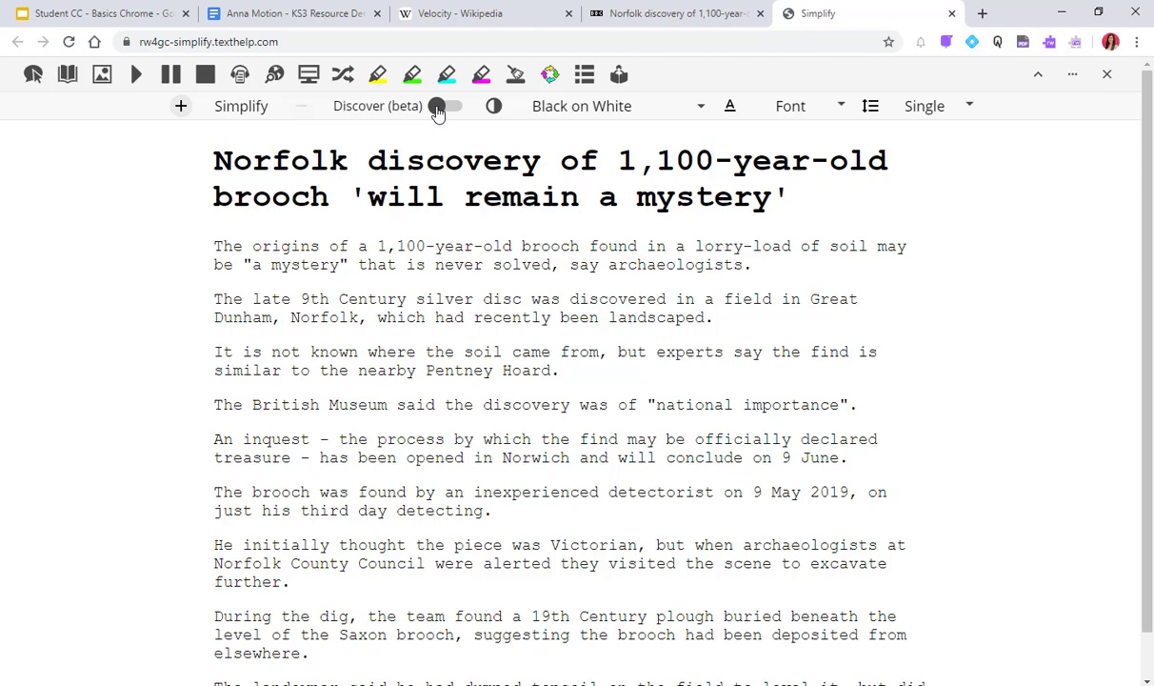
Enable Discover (beta) for key terms, then read the Archaeology explanation's first sentence aloud.
left_click(440, 106)
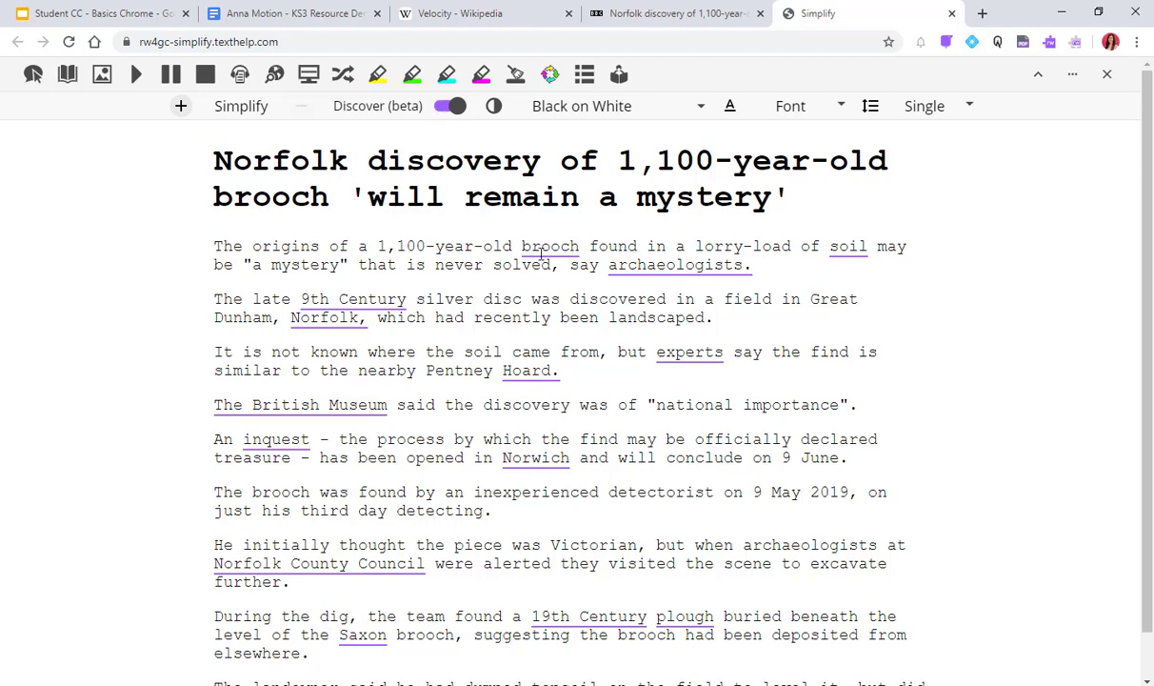
mouse_move(549, 246)
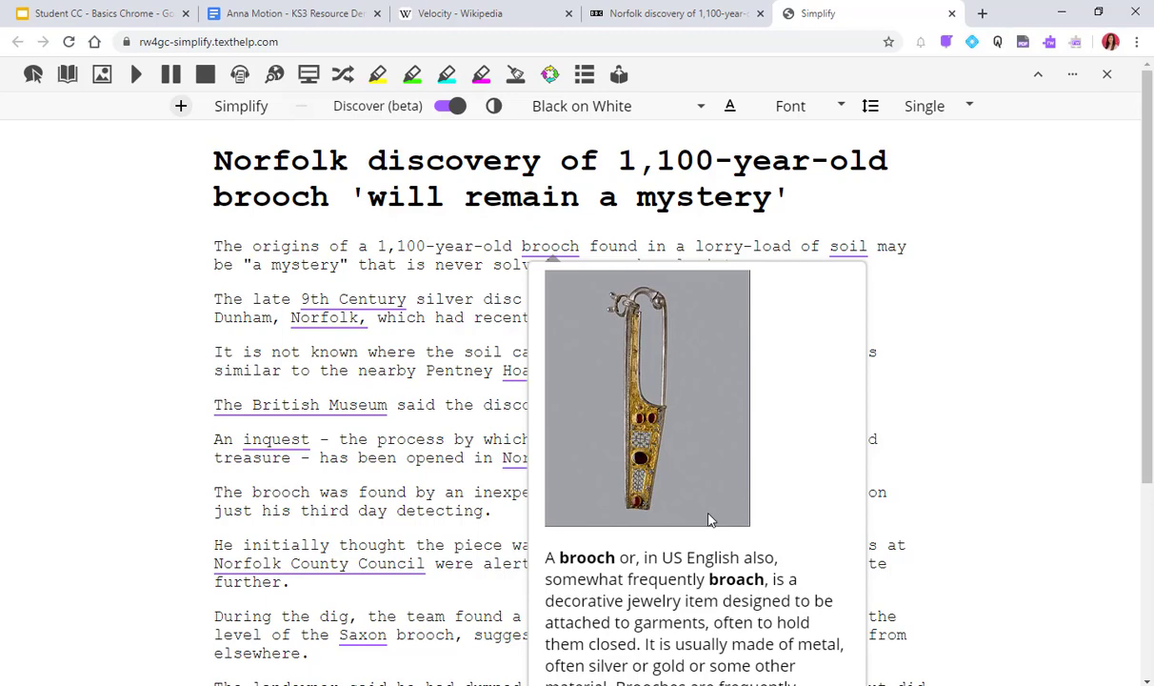
scroll(709, 520, "down", 1)
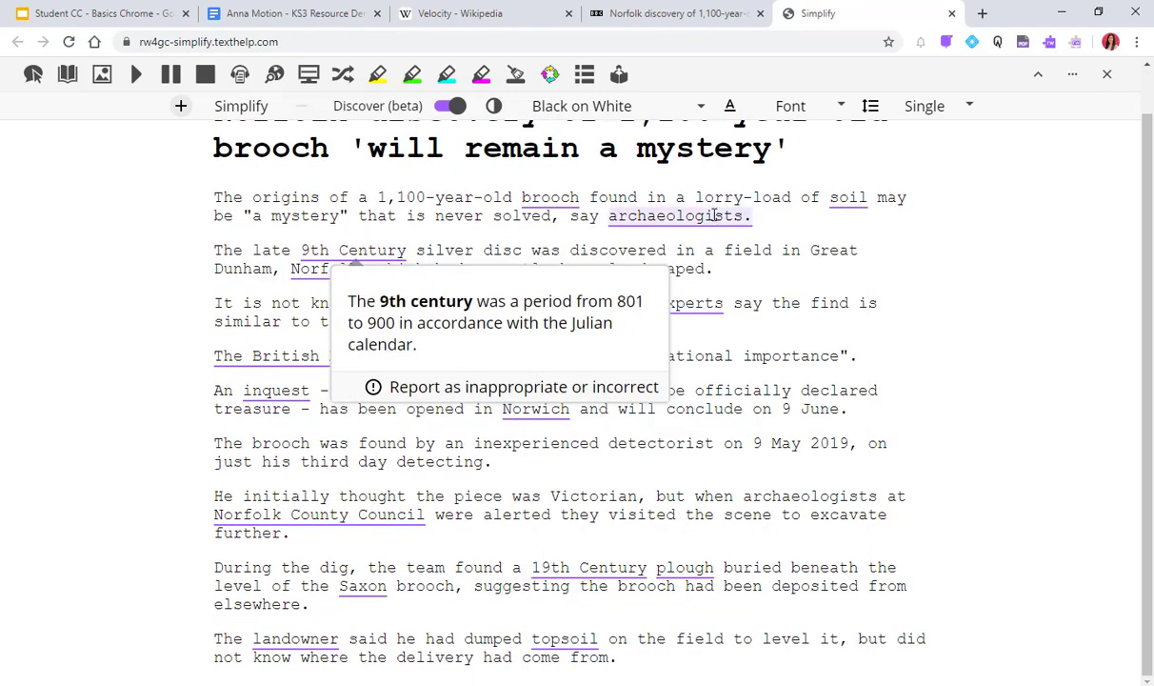
mouse_move(680, 264)
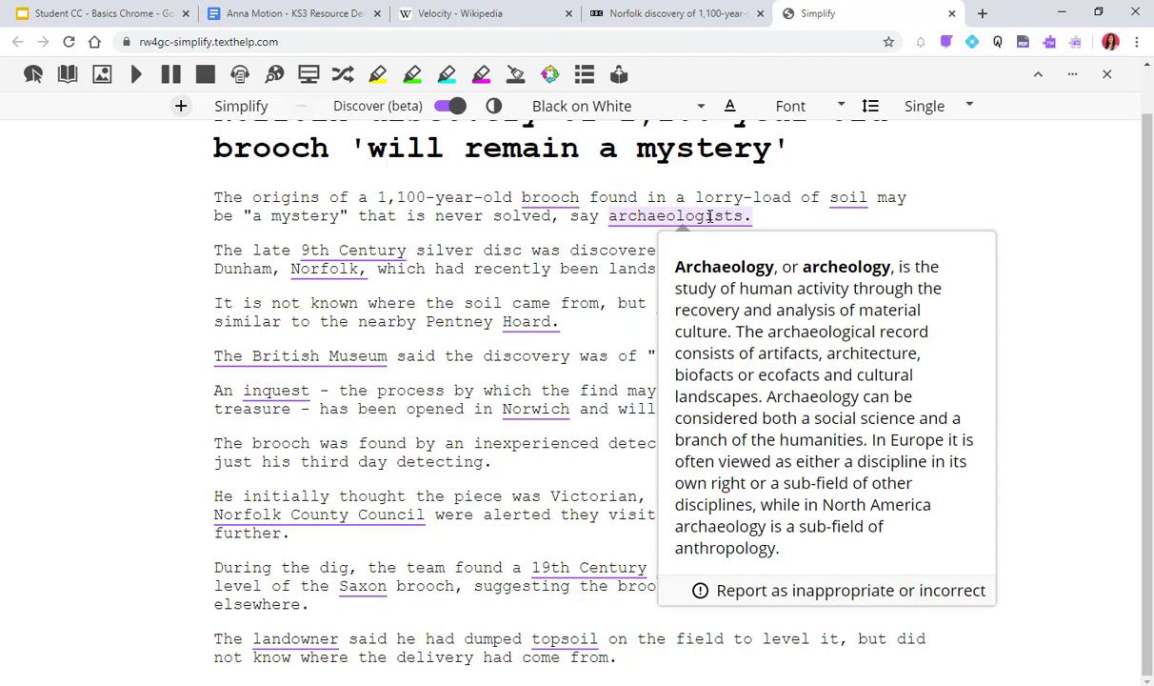
left_click_drag(674, 267, 733, 333)
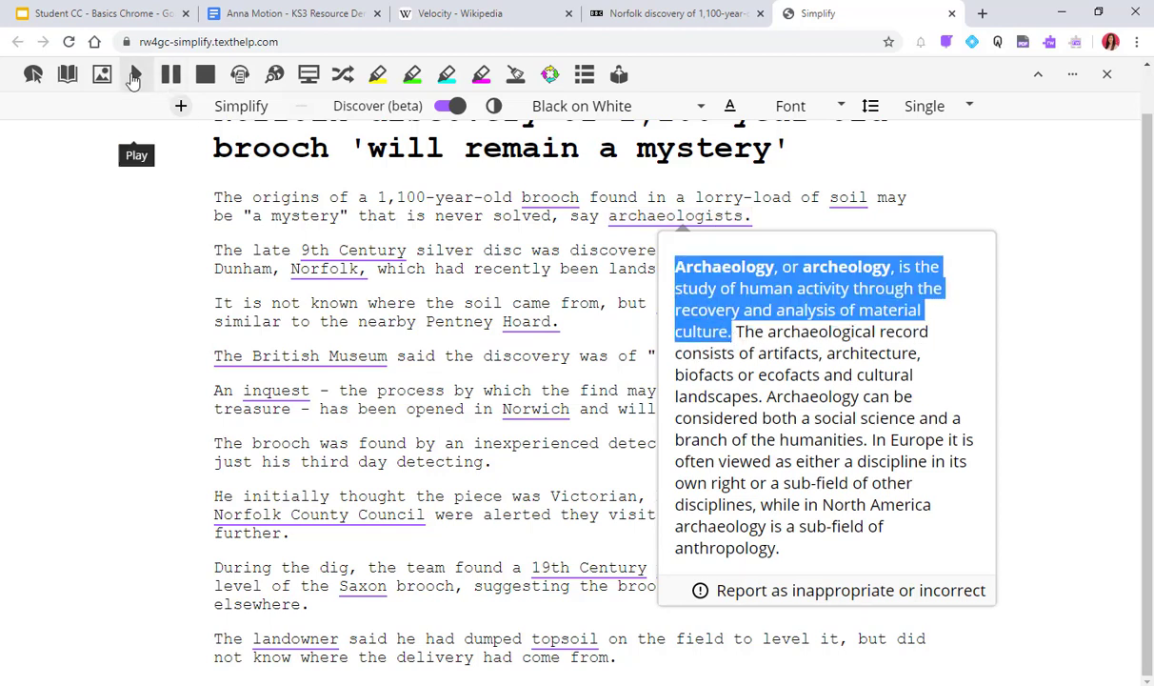
left_click(133, 81)
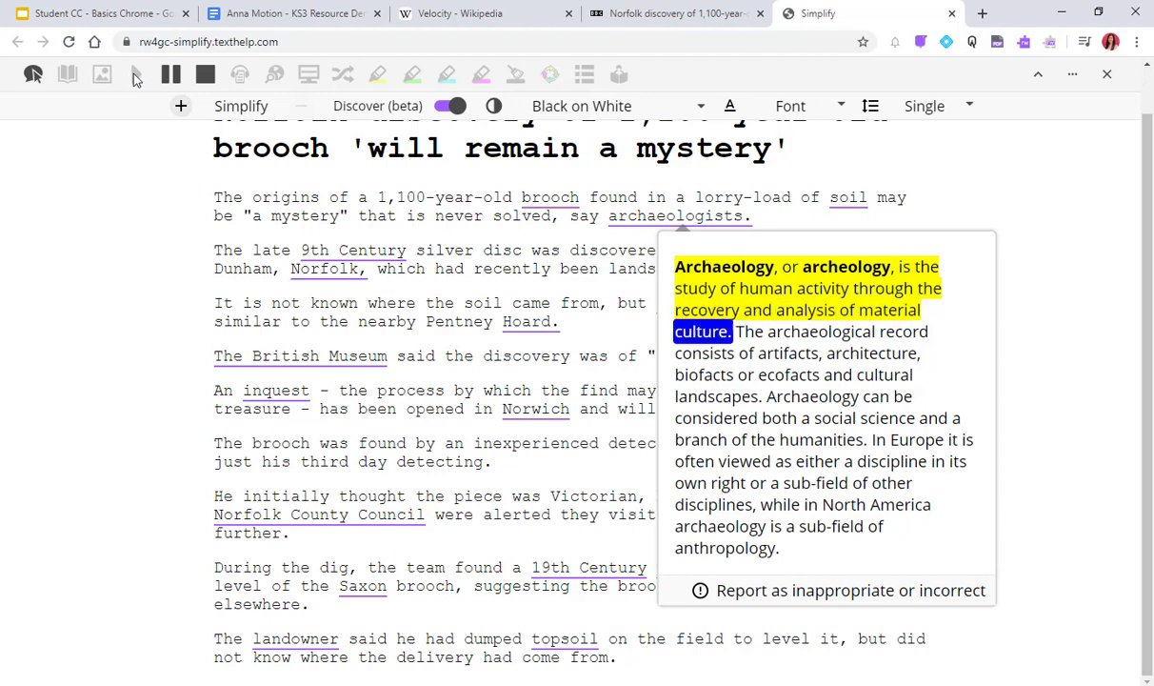
left_click(205, 78)
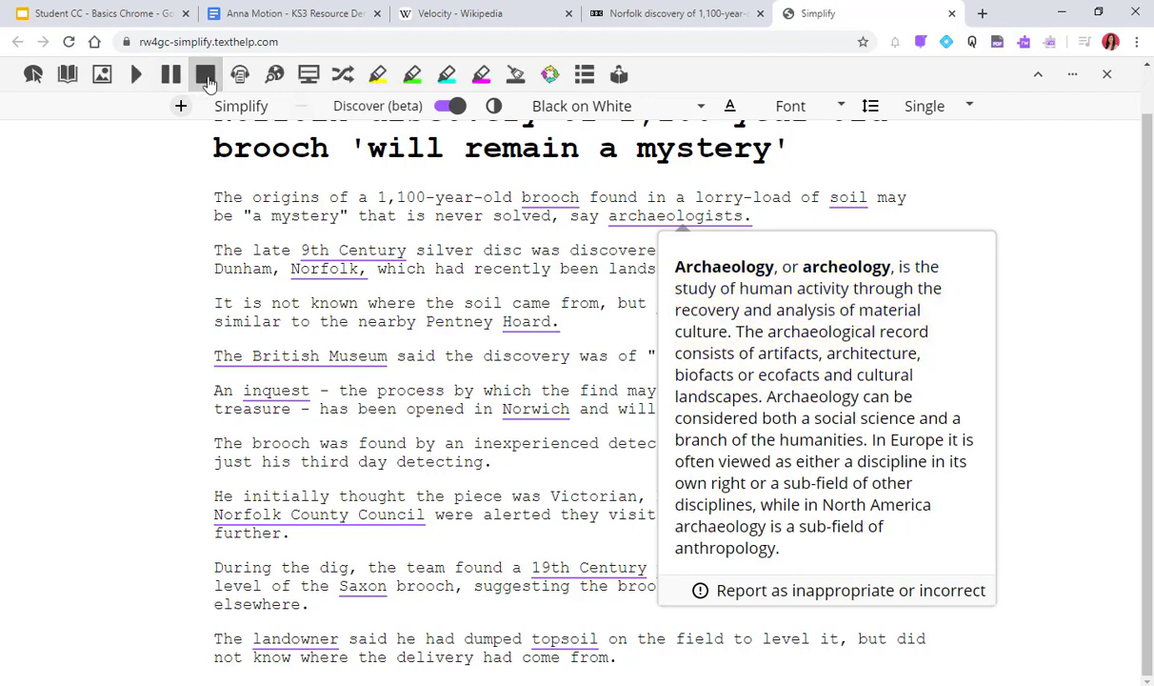
Switch to Google Slides presenting slide 6, "Reach out. We'll help.", full screen.
left_click(169, 27)
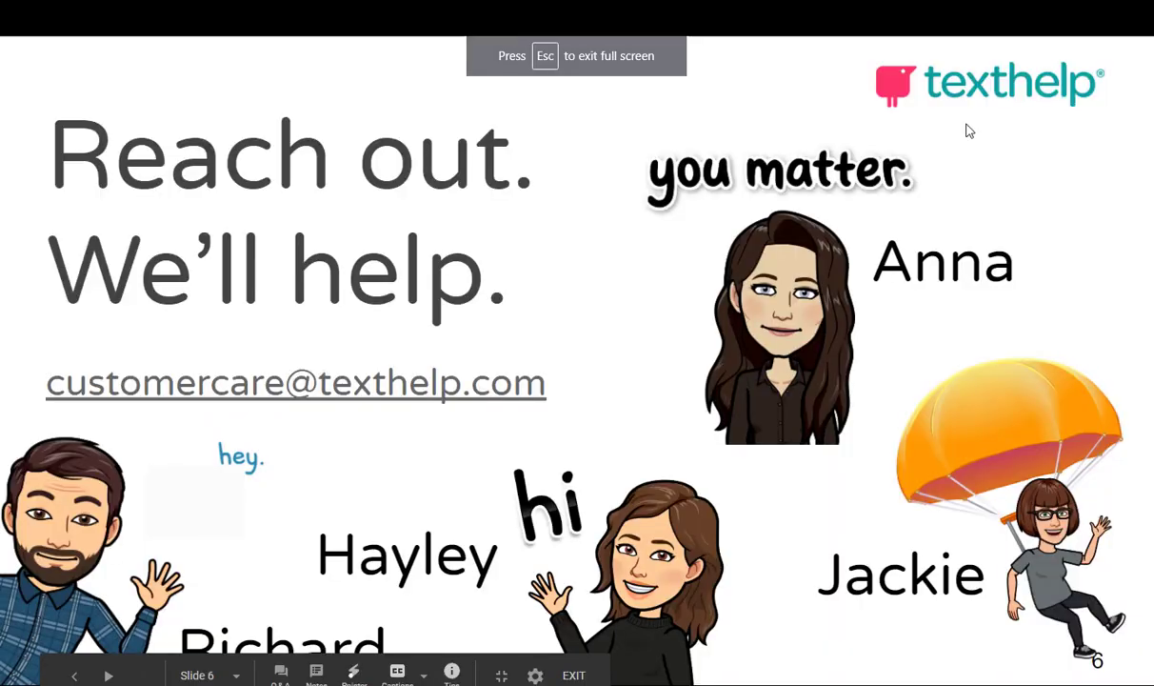